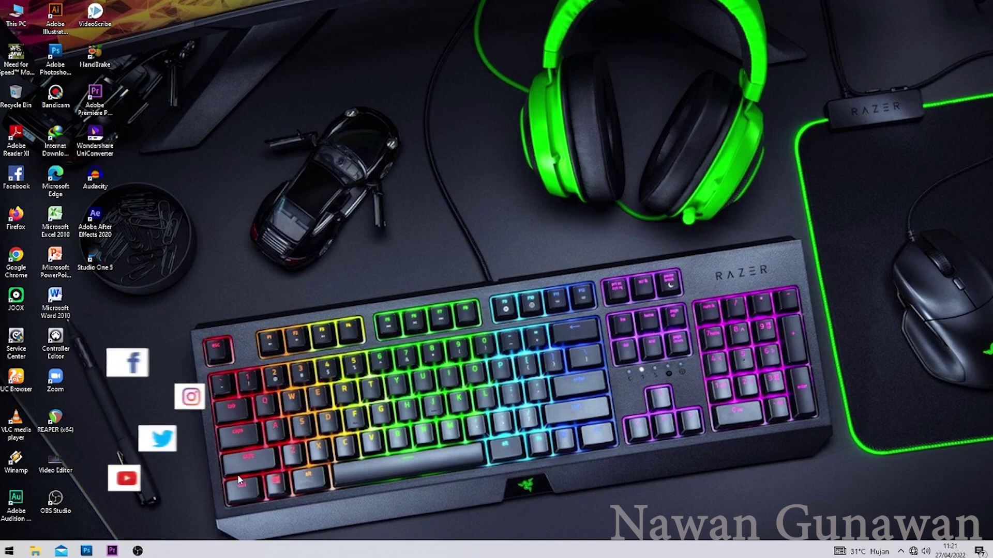
Step: Refresh the desktop several times from its shortcut menu
right_click(319, 117)
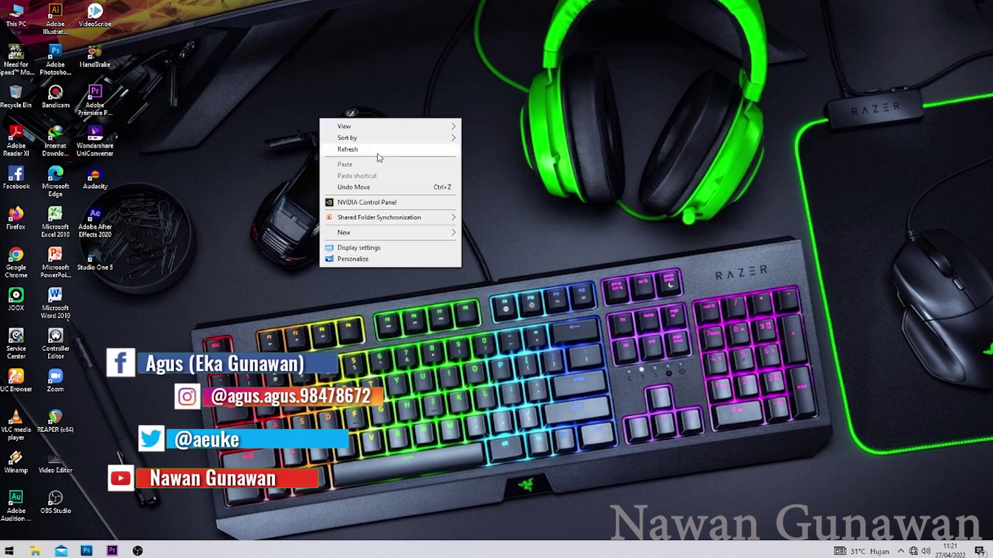
left_click(414, 149)
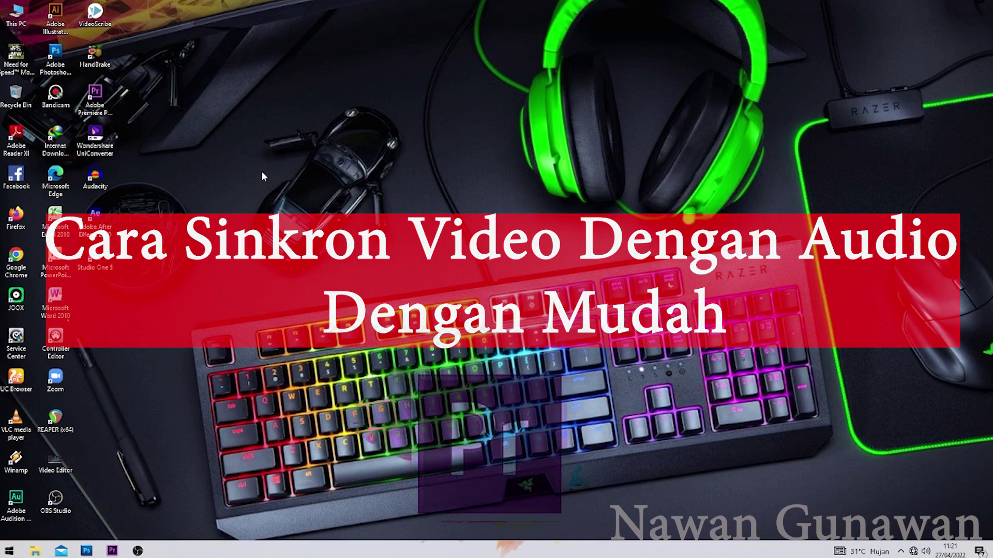
right_click(304, 134)
left_click(341, 165)
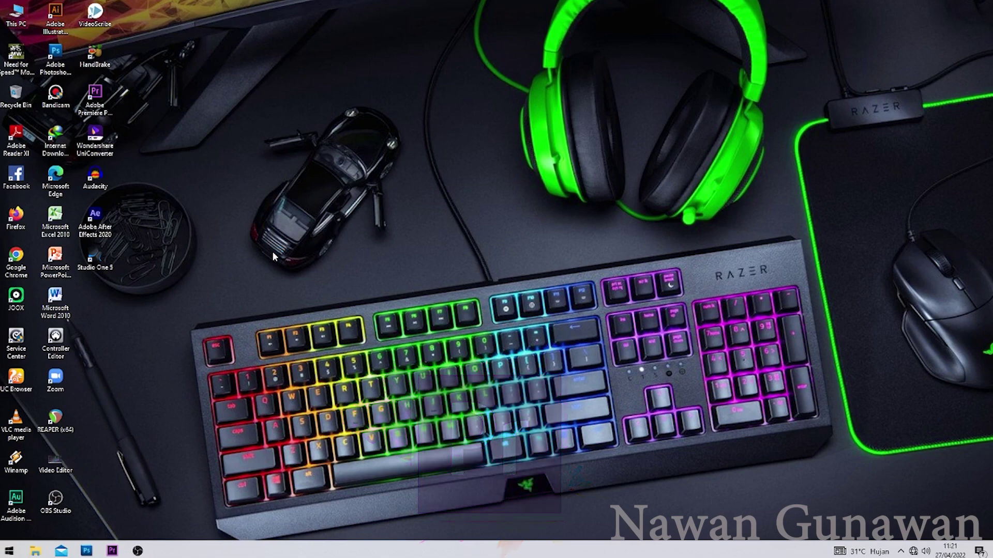
right_click(363, 273)
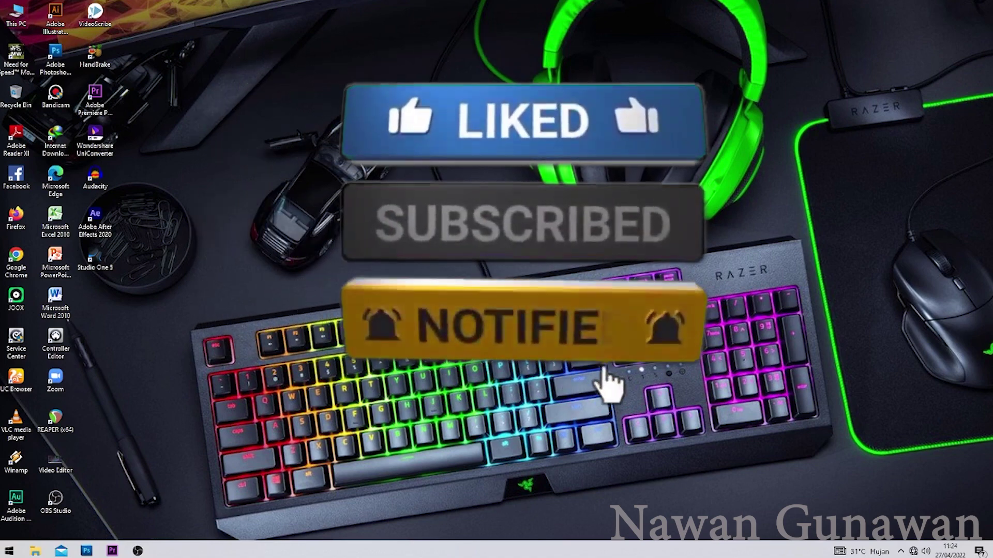
right_click(481, 94)
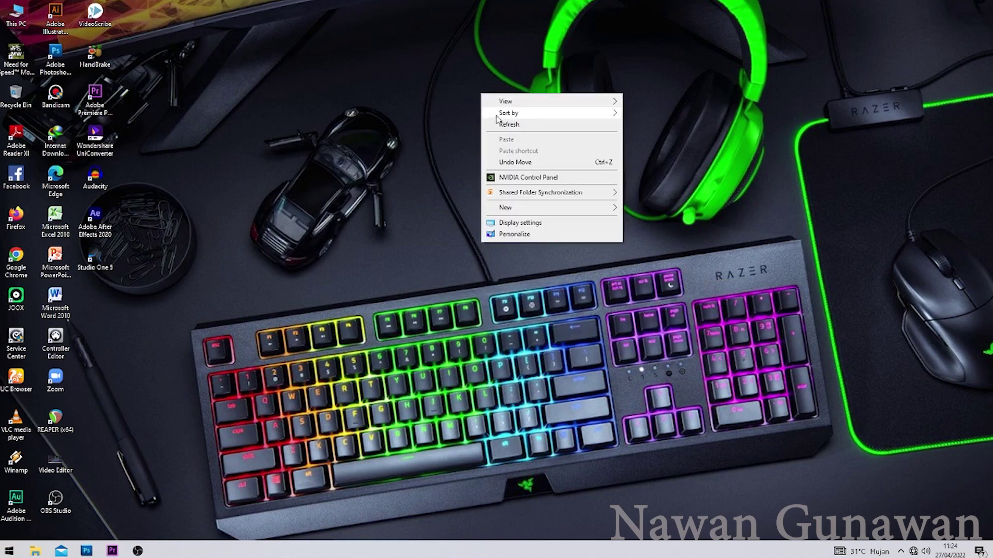
left_click(515, 125)
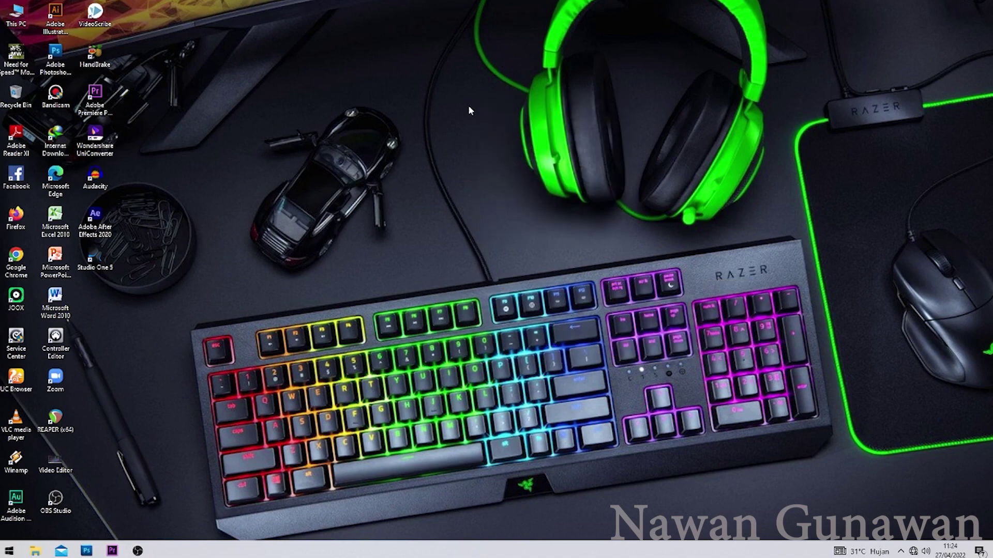
right_click(354, 56)
left_click(372, 80)
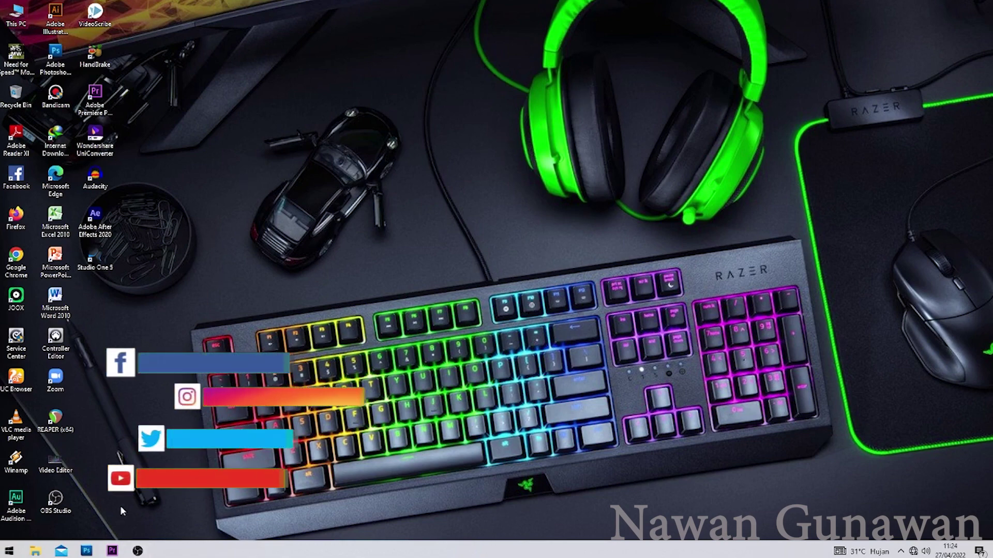
Step: In Premiere, add a new bin and create Sequence 01 with the DSLR 1080p30 preset
left_click(111, 551)
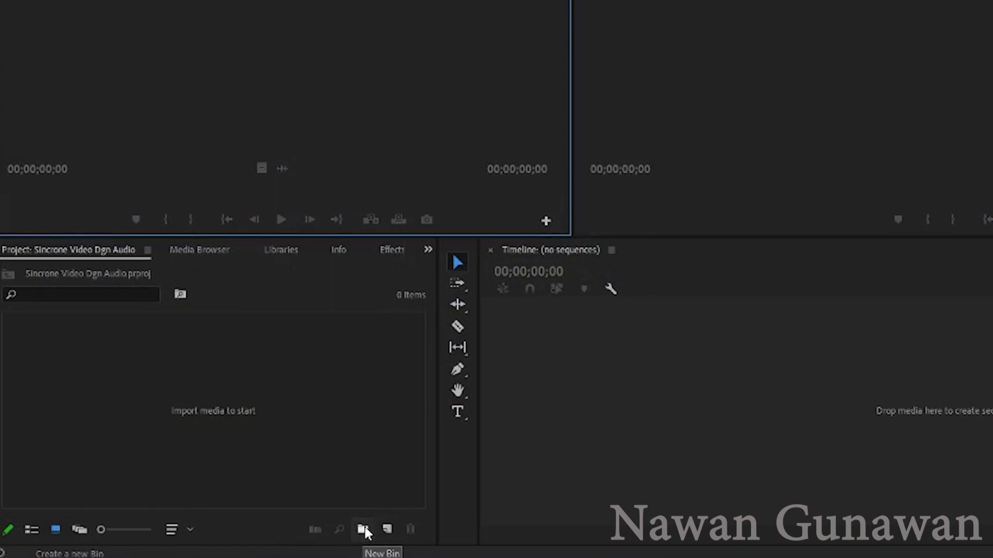
left_click(362, 529)
left_click(387, 529)
left_click(446, 361)
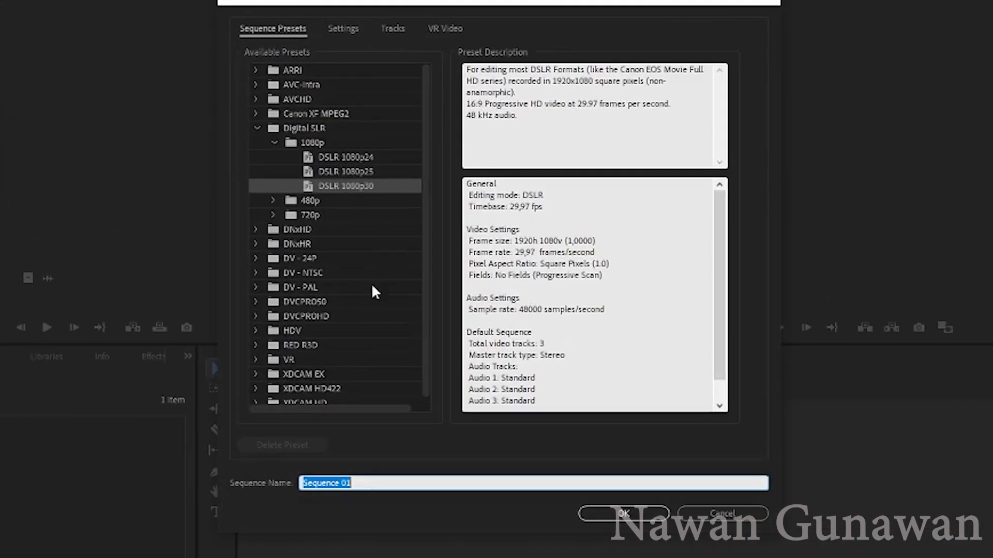
left_click(336, 188)
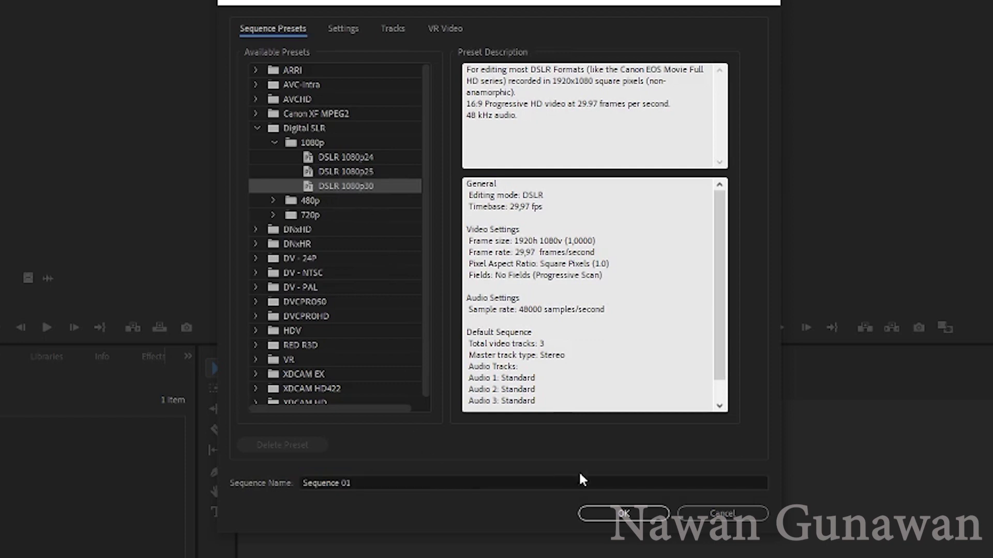
left_click(634, 517)
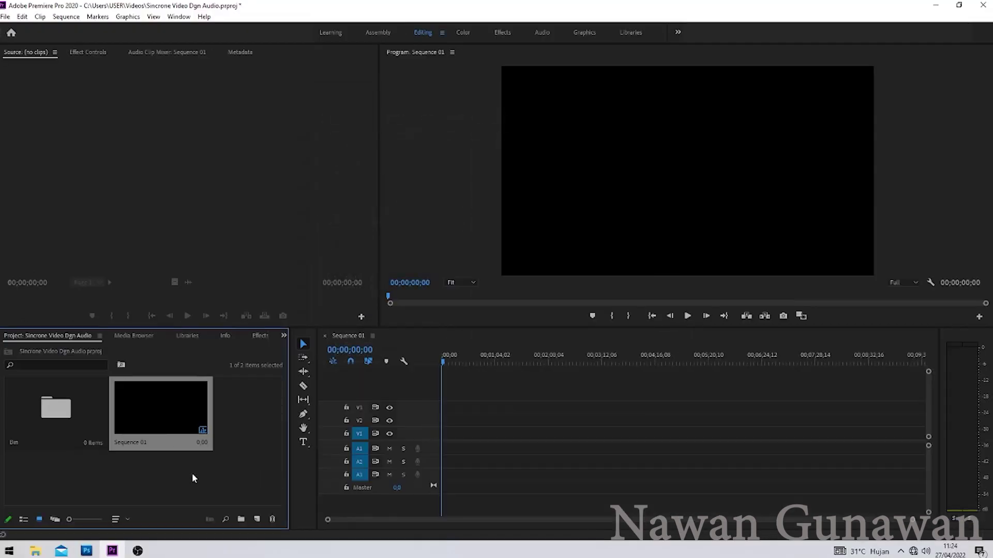
Step: Delete the empty bin from the project and bring the SUARA NARASI folder window forward
right_click(50, 401)
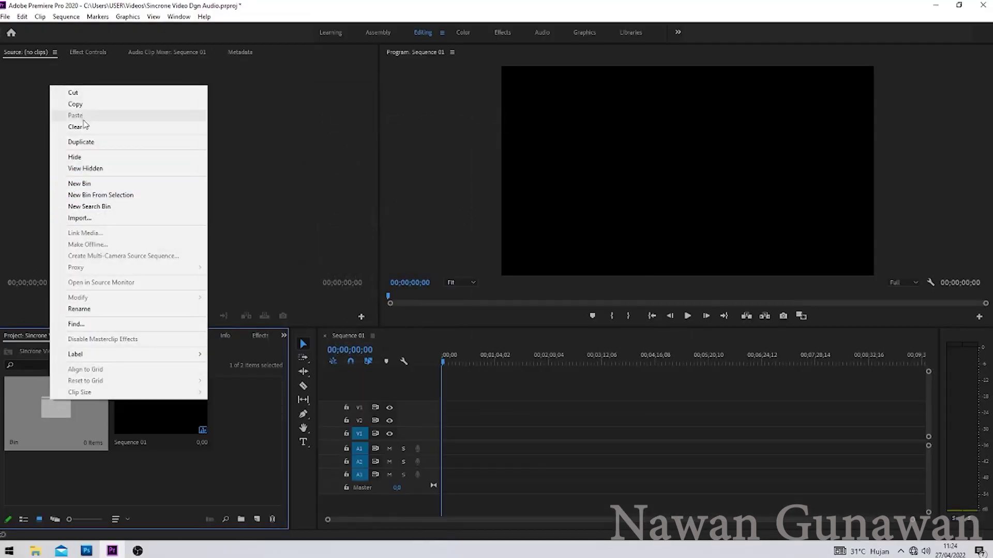
left_click(86, 128)
left_click(67, 411)
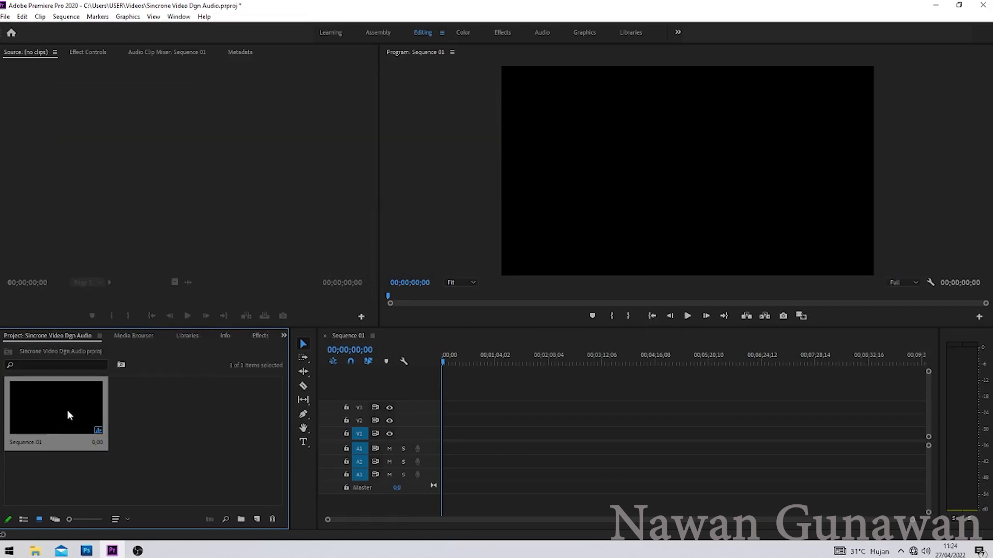
left_click(153, 423)
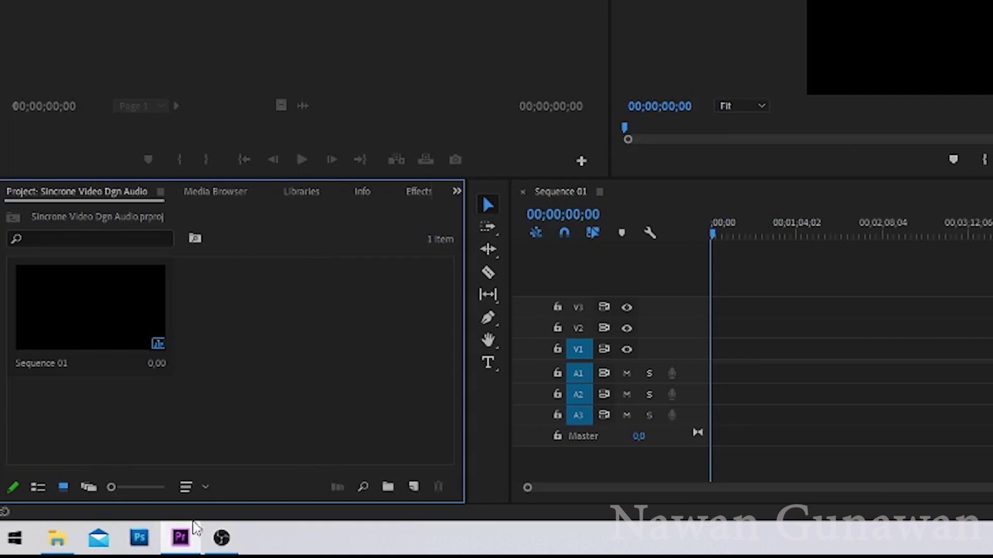
left_click(57, 537)
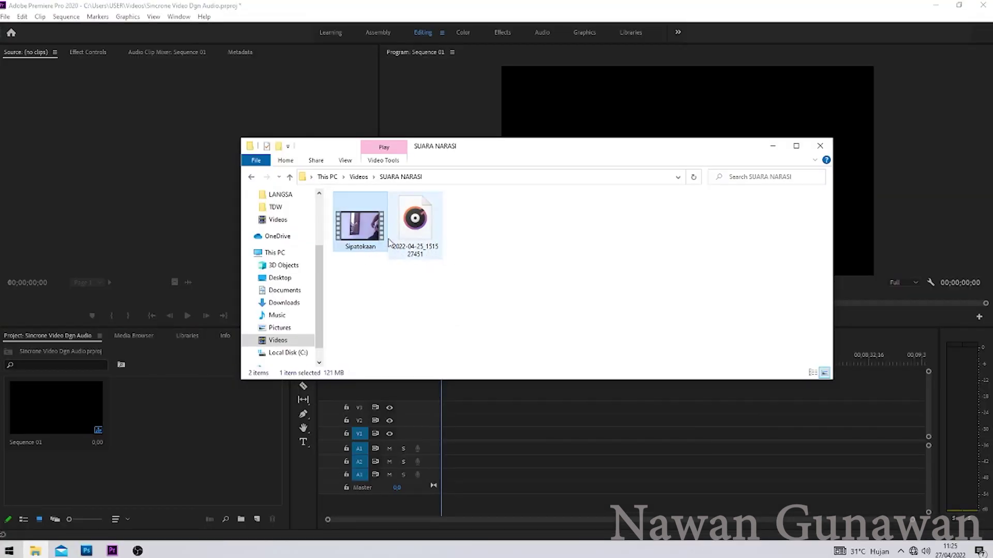
Step: Drag Sipatokaan and the WAV file from SUARA NARASI into the Project panel, then minimize Explorer
left_click_drag(360, 269, 505, 183)
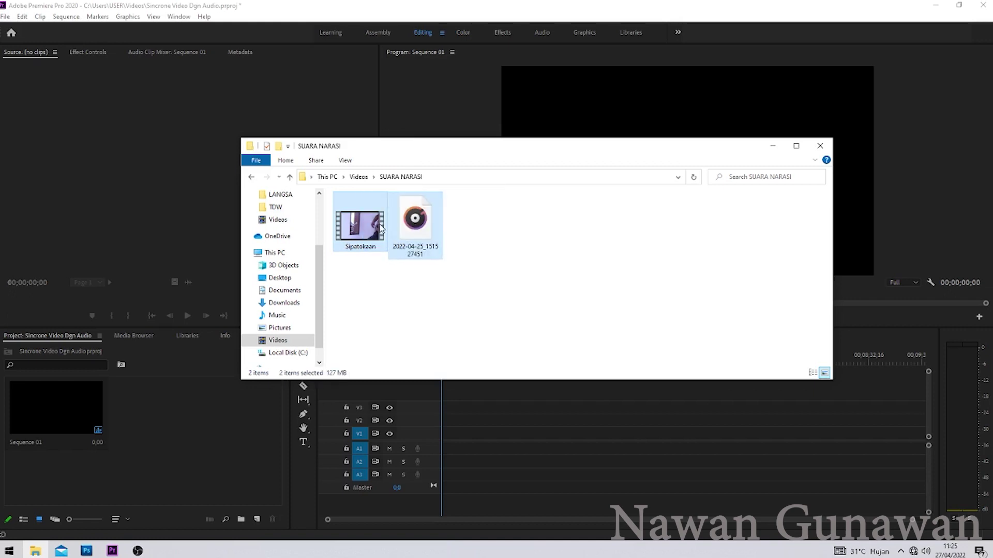
left_click_drag(400, 226, 188, 438)
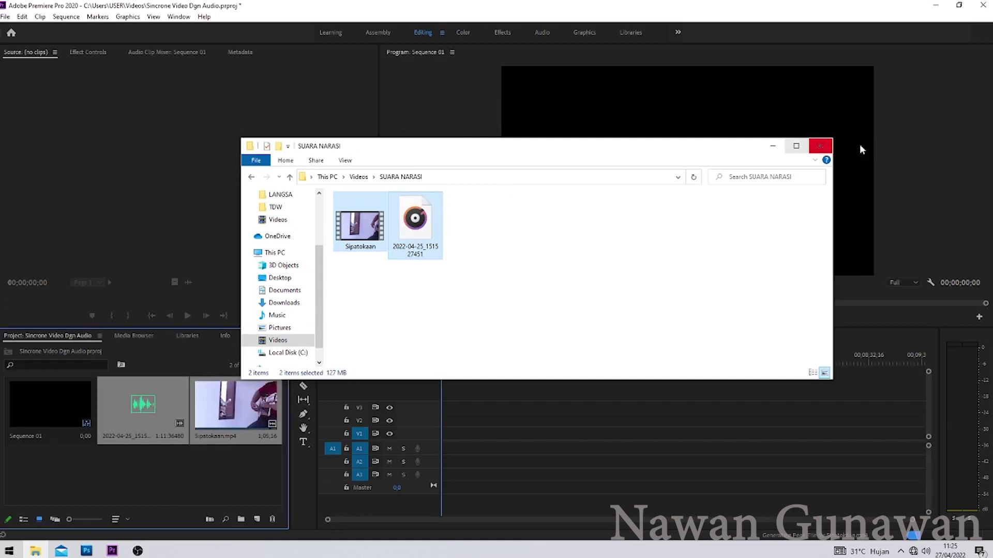
left_click(772, 145)
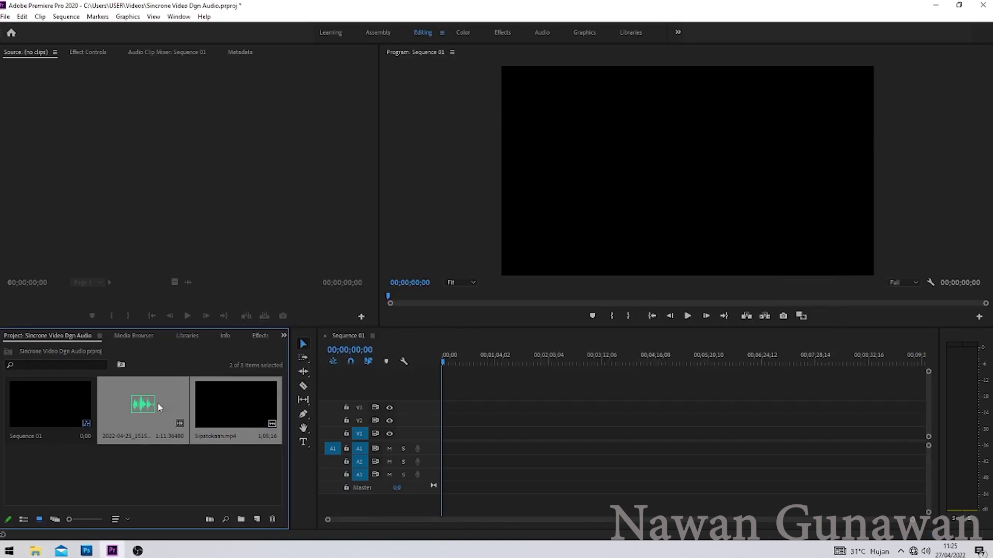
Step: Play Sipatokaan.mp4 from its start in the Source monitor, stopping at 00;00;08;17
left_click(232, 405)
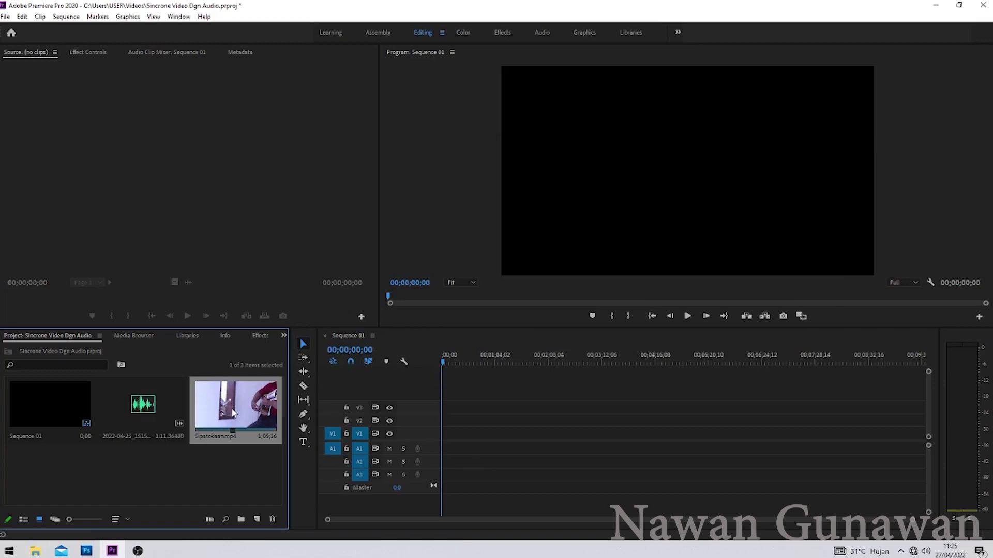
double_click(231, 412)
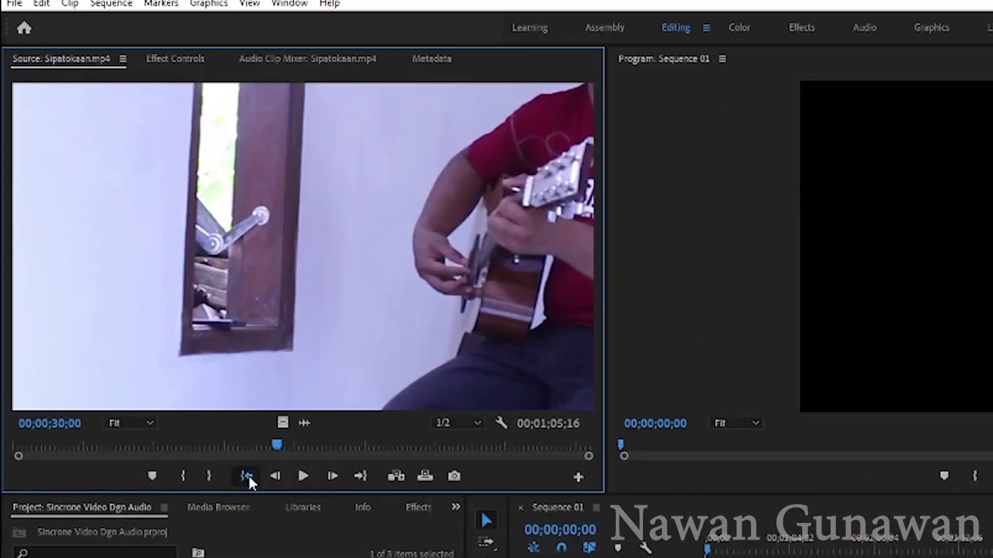
left_click(248, 477)
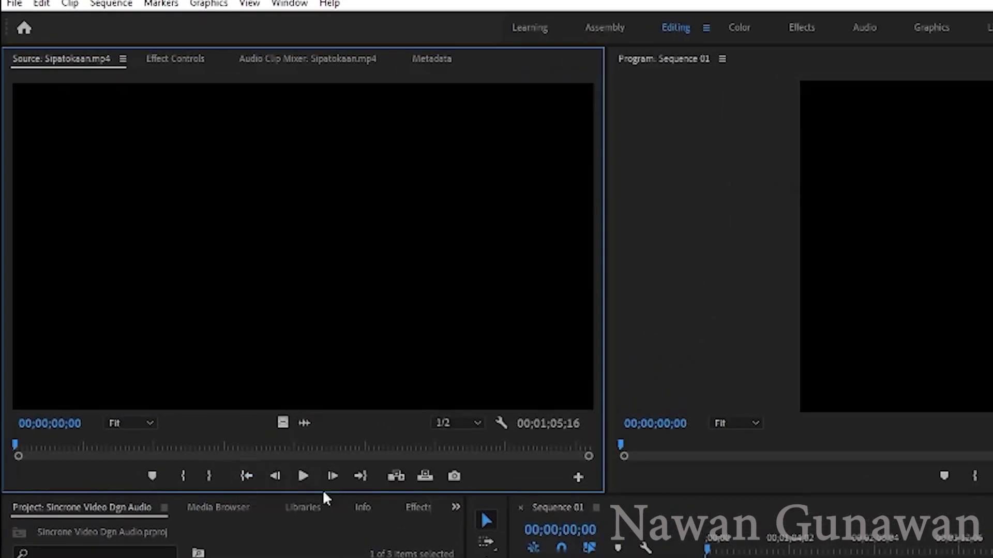
left_click(303, 477)
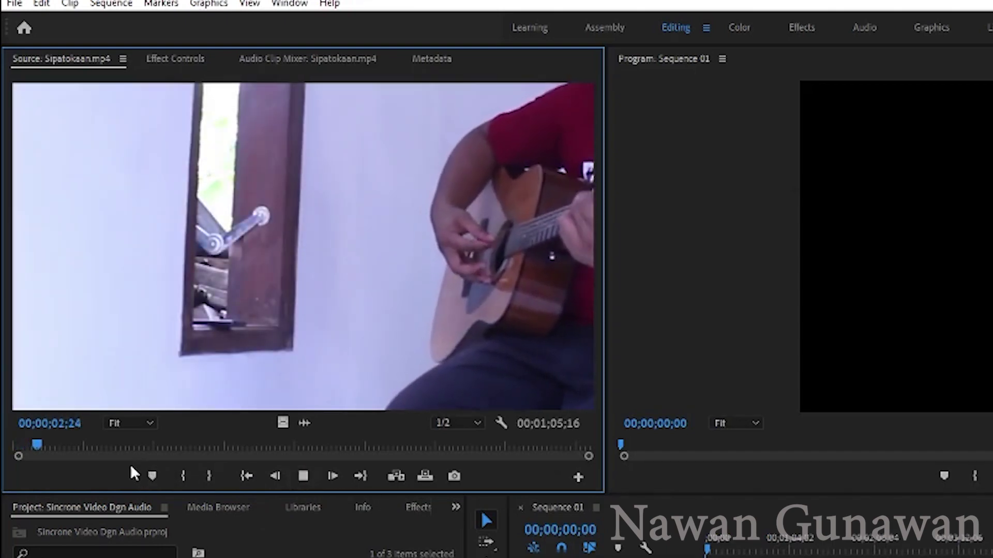
left_click(305, 479)
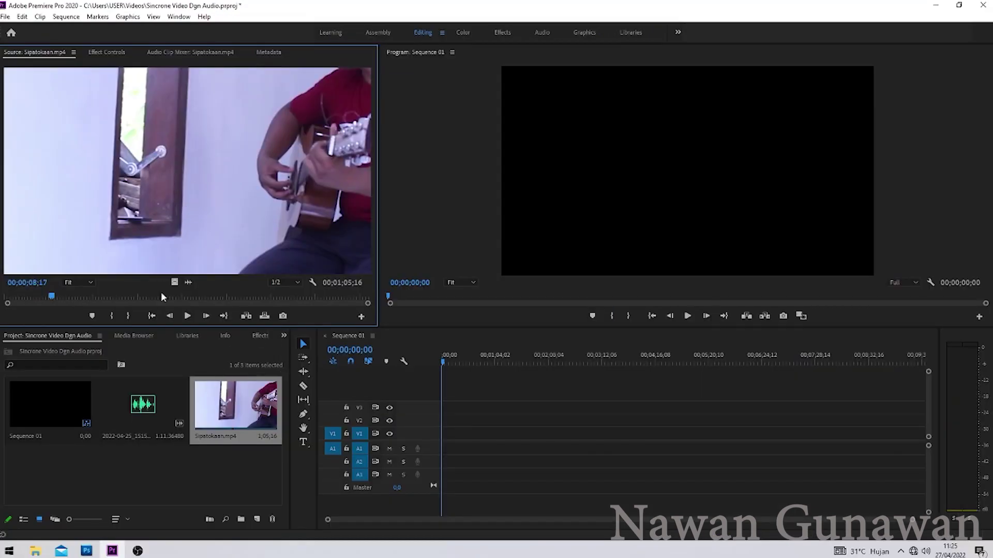
left_click(144, 408)
Step: Load the WAV recording in the Source monitor and play it from about 6 seconds to 00;00;10;26
double_click(144, 409)
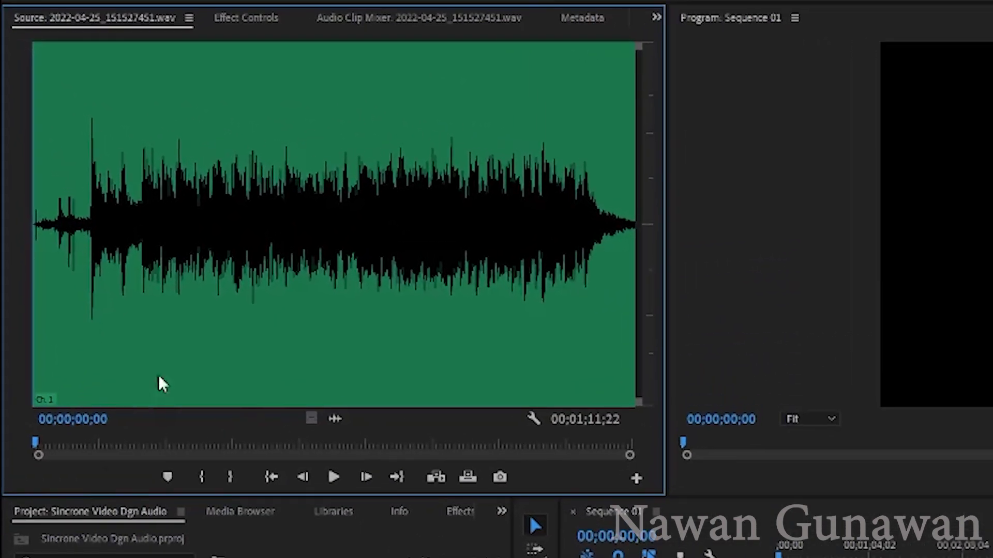
left_click_drag(64, 441, 90, 441)
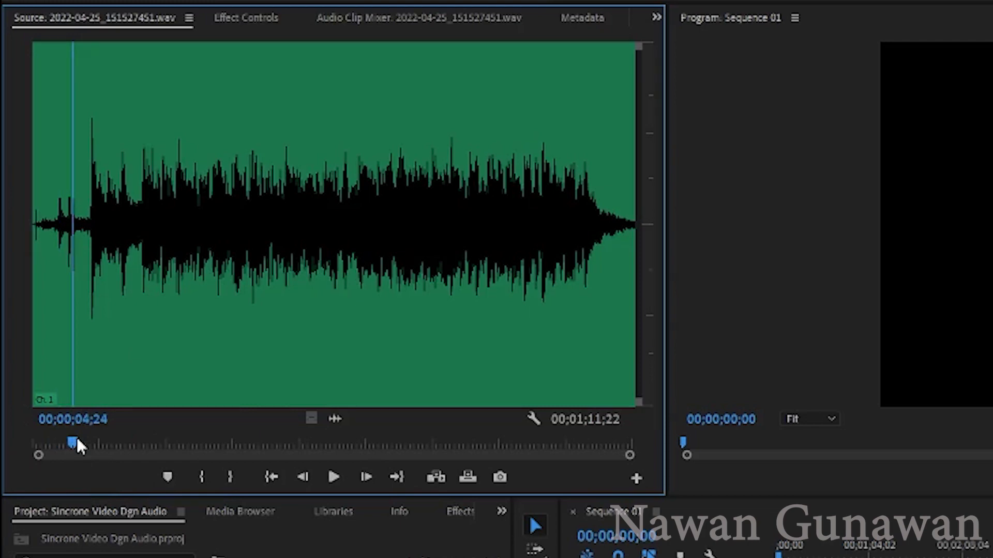
left_click(333, 477)
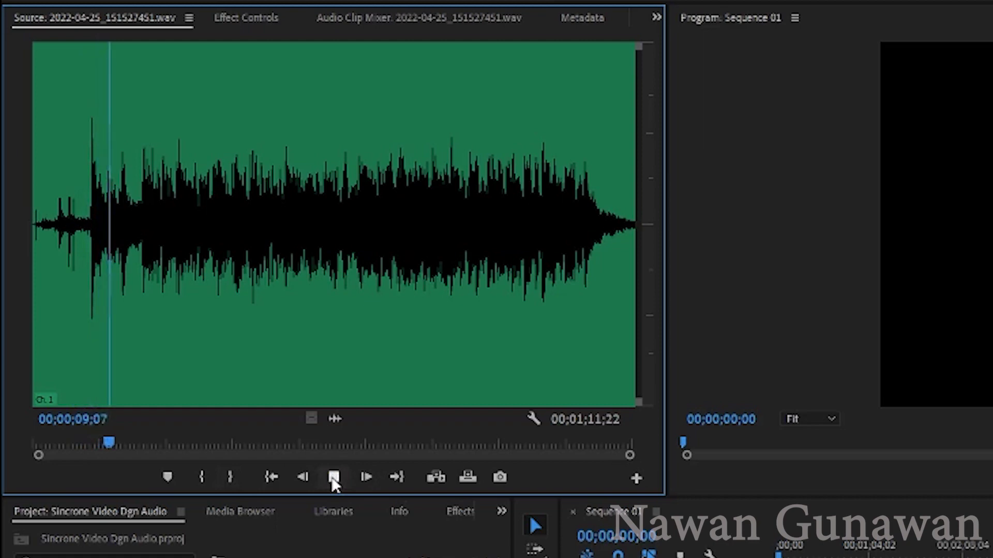
left_click(334, 476)
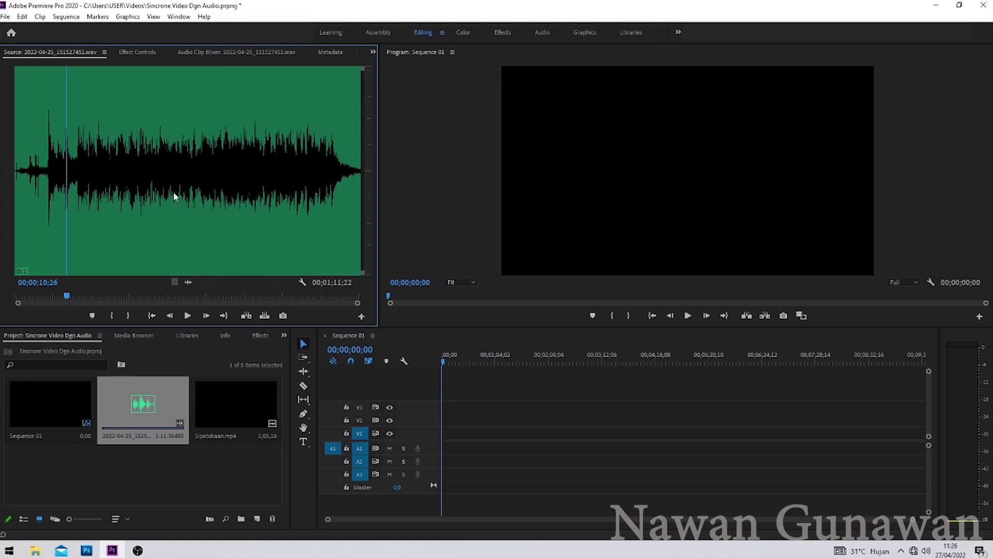
left_click(229, 409)
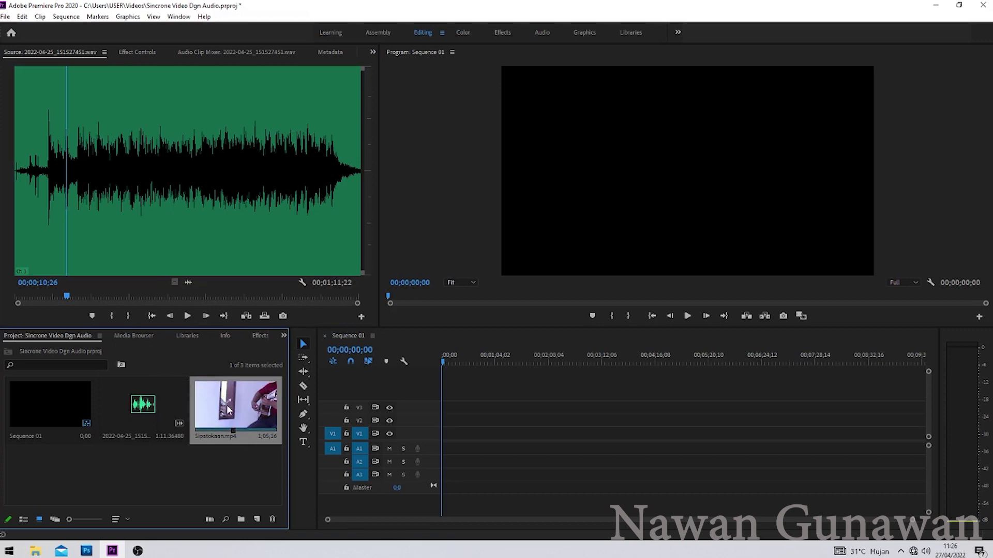
Step: Place Sipatokaan.mp4 at the start of Sequence 01, zoom the timeline, and drag in the WAV recording
double_click(228, 405)
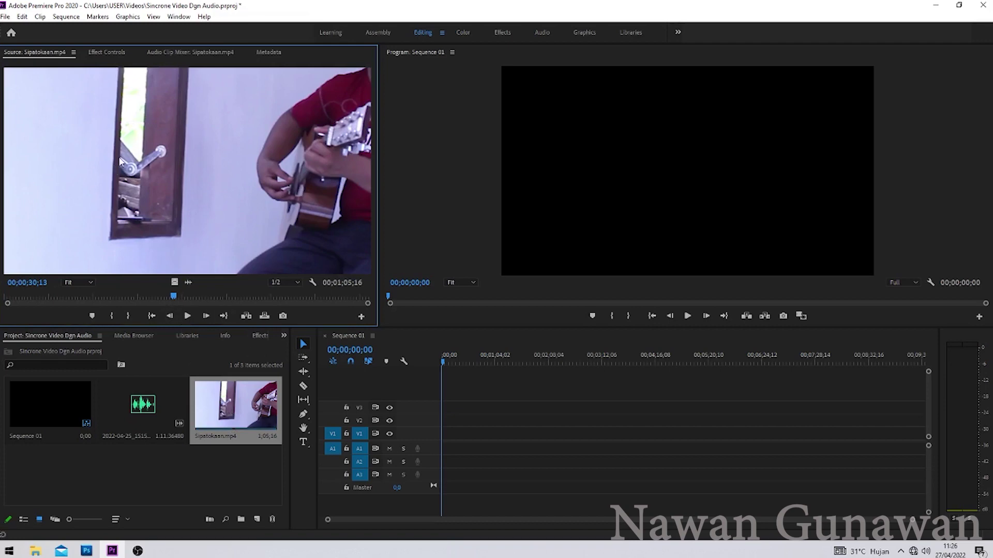
left_click_drag(132, 162, 439, 445)
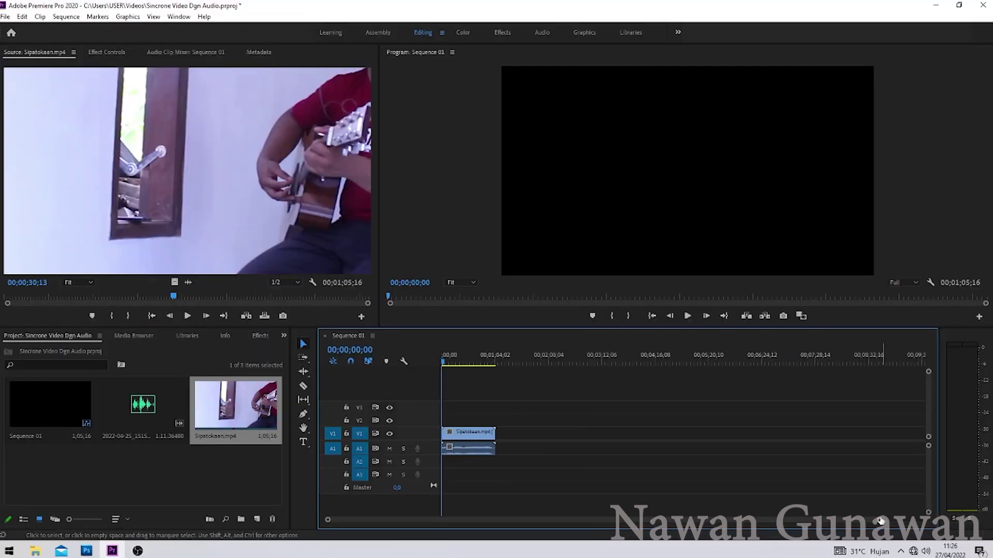
left_click_drag(881, 520, 516, 520)
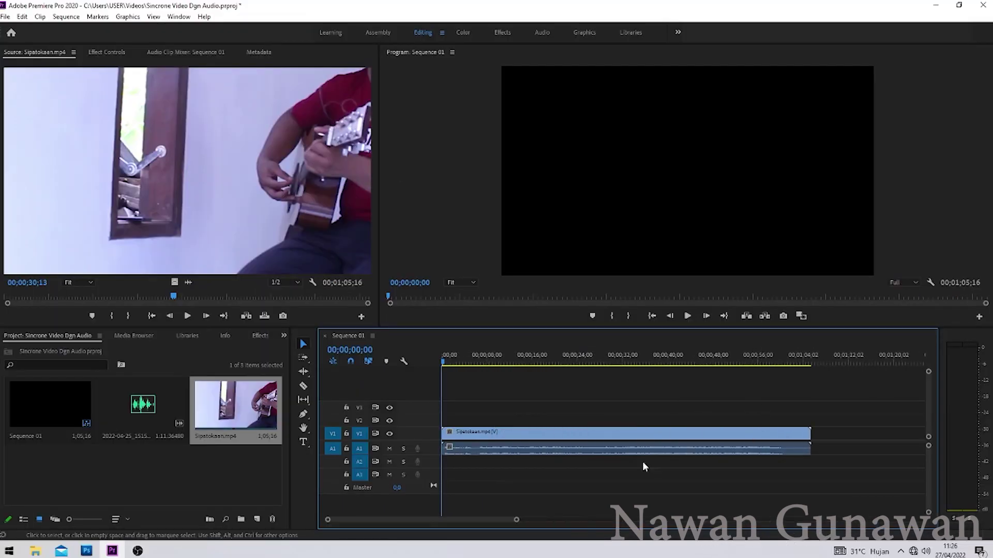
left_click(140, 403)
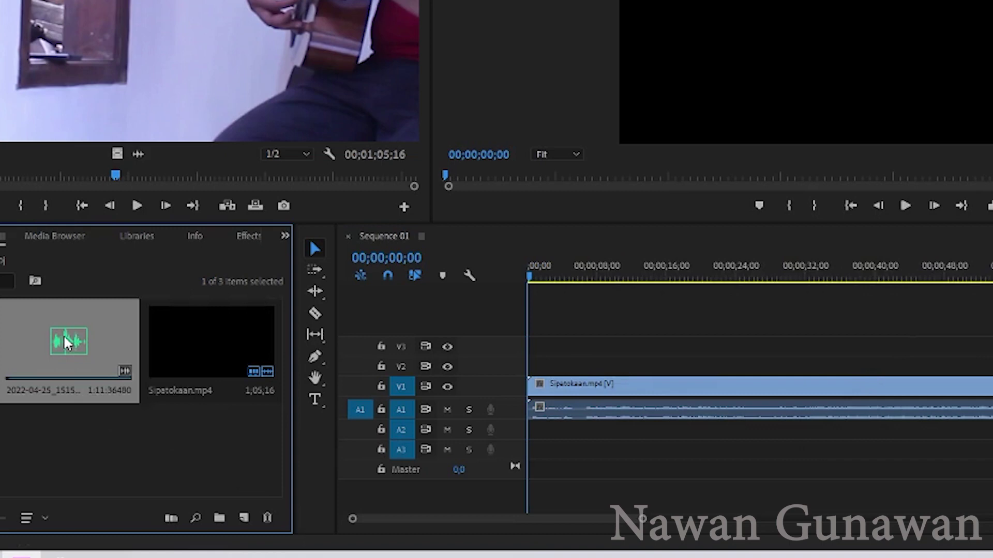
left_click_drag(65, 343, 537, 435)
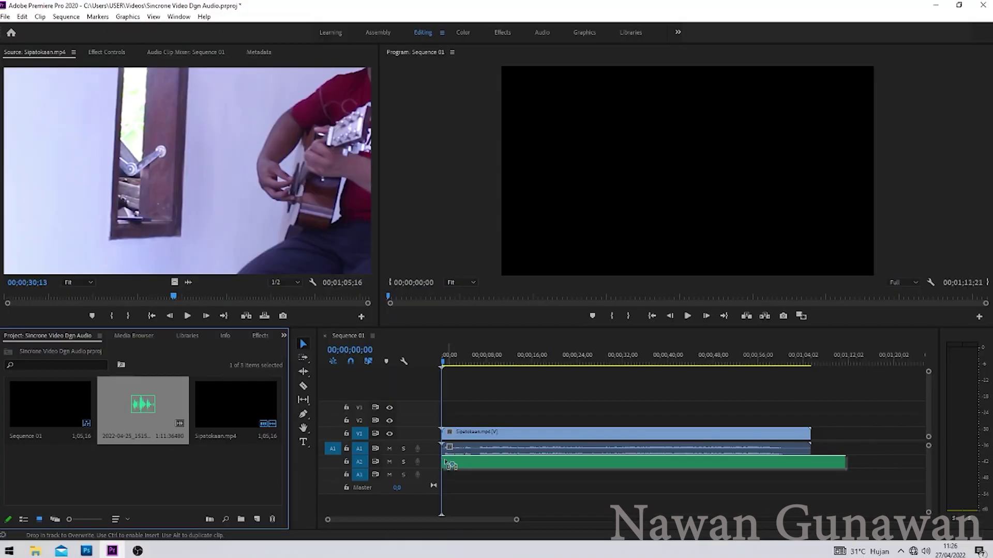
Step: Drop the WAV recording on track A2 at 00;00;00;00 and toggle mute on A2
left_click_drag(450, 466, 450, 465)
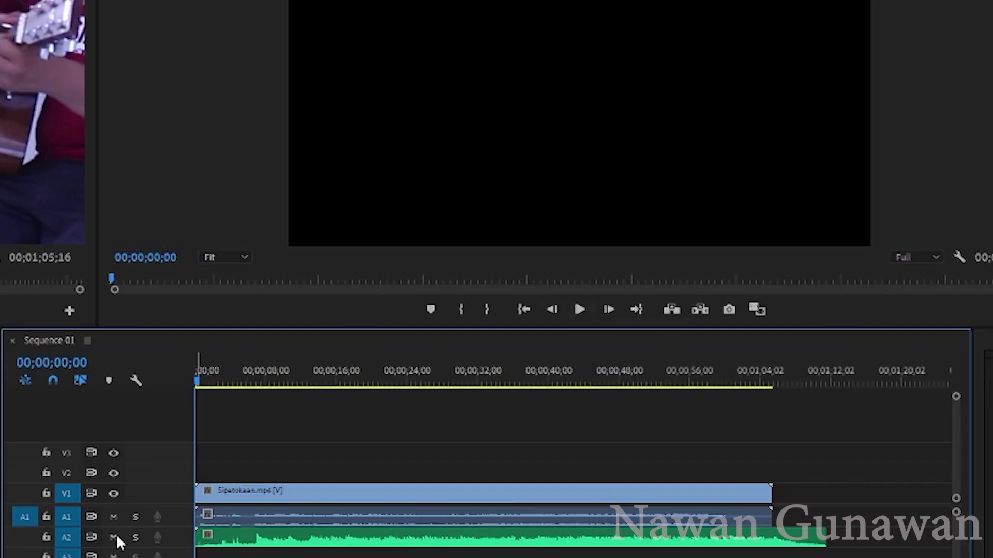
left_click(114, 538)
Step: Mute camera audio on A1, then play the sequence from 00;00;13;13 and 00;00;03;18 to check sound
left_click(579, 310)
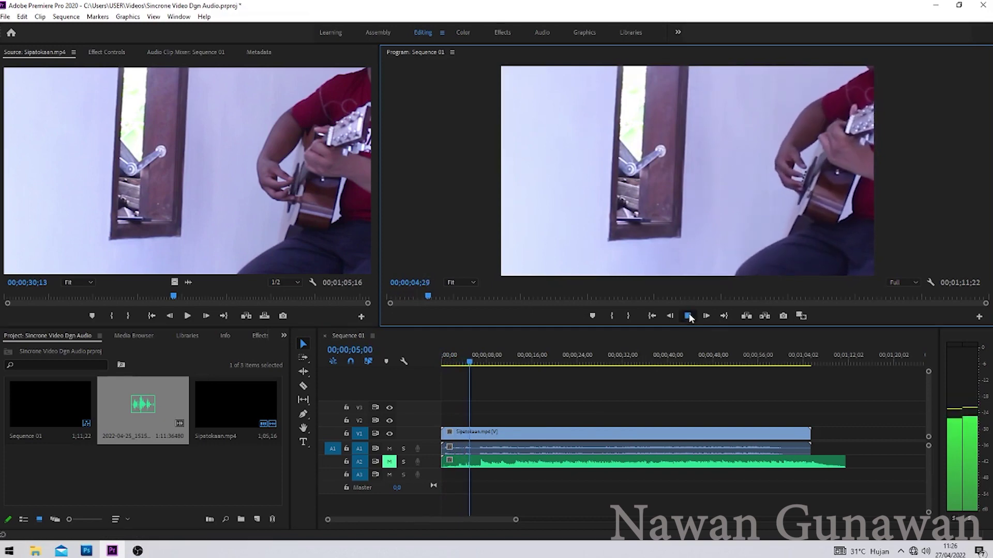
left_click(687, 316)
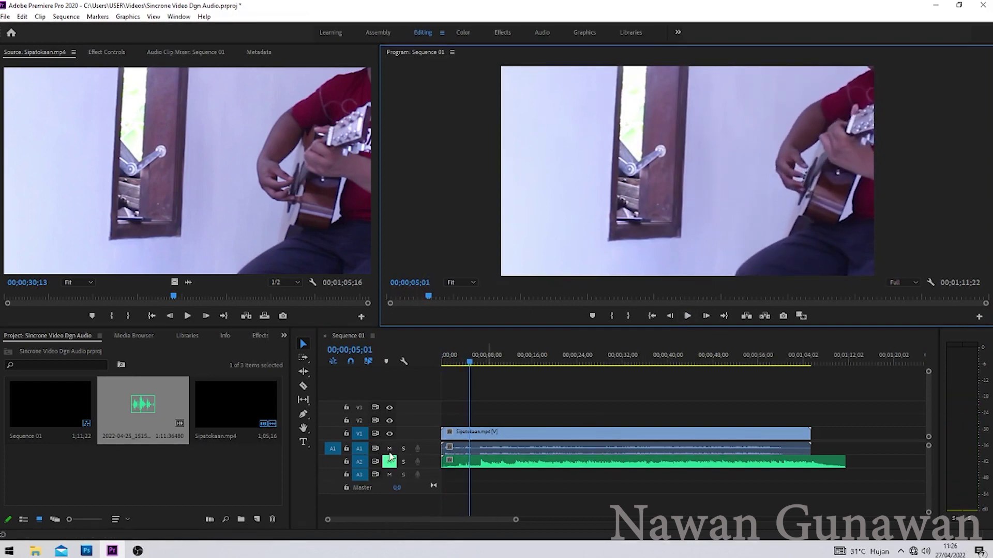
left_click(390, 451)
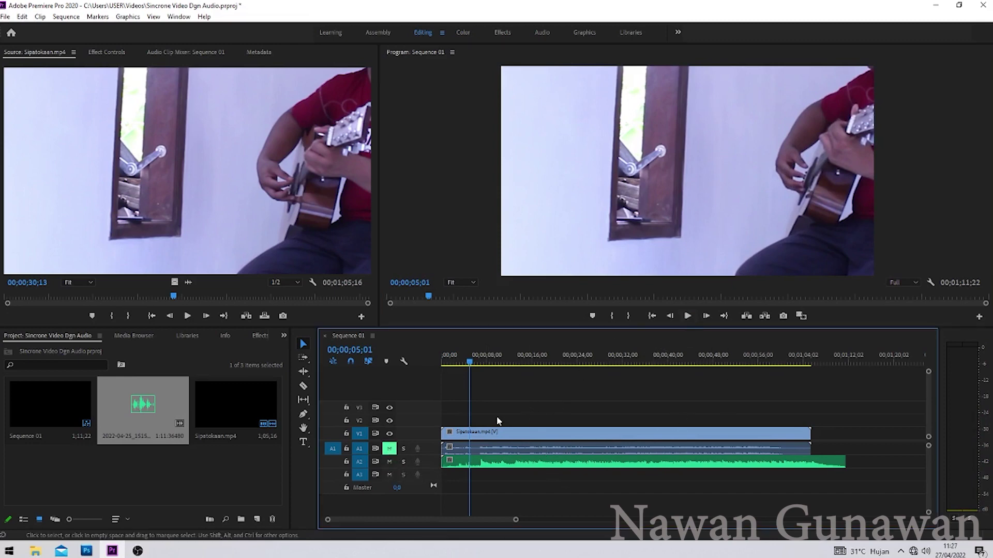
left_click(517, 364)
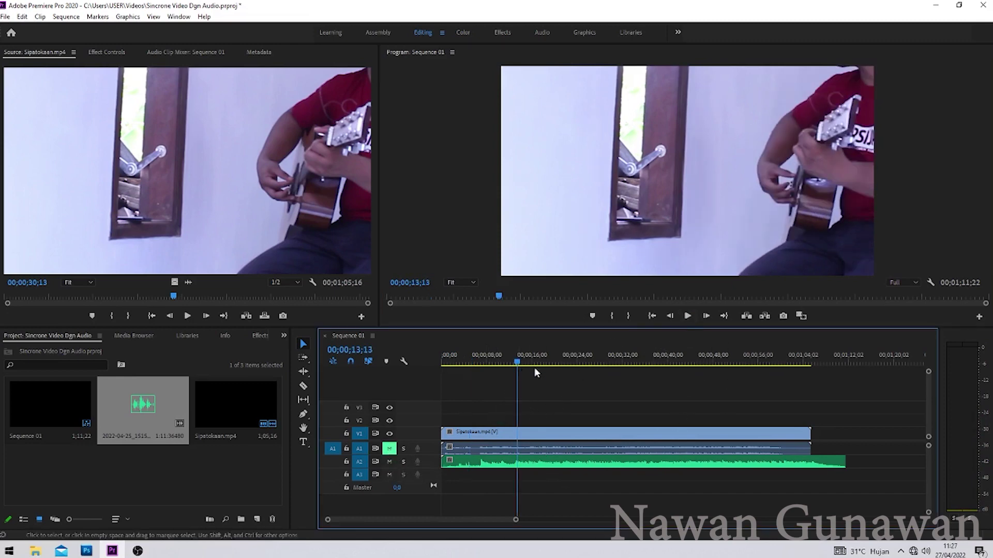
left_click(688, 316)
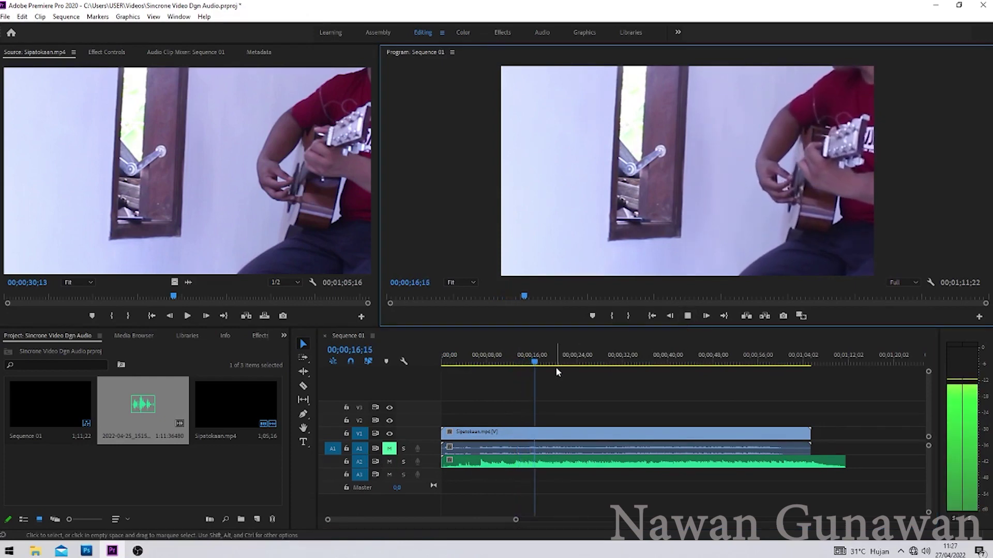
left_click(687, 316)
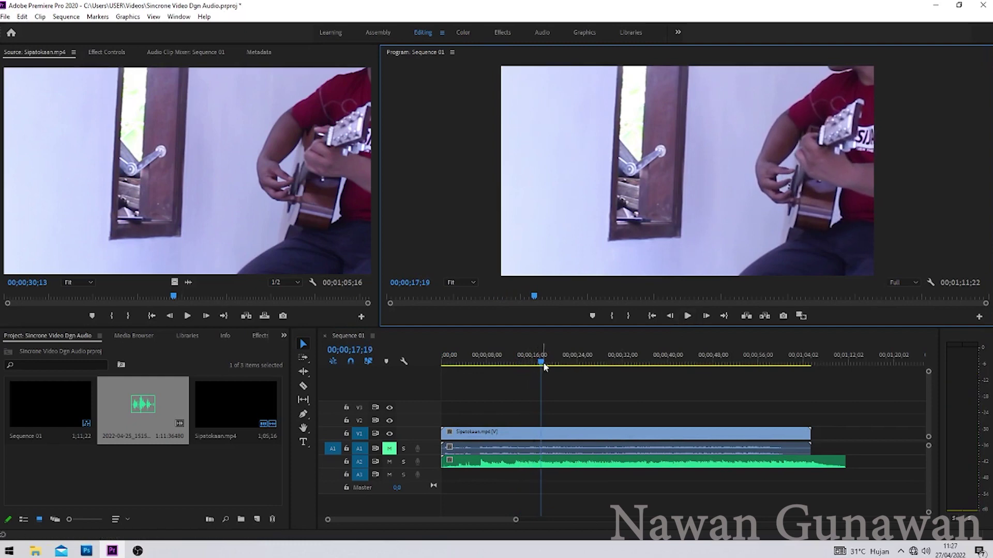
left_click_drag(541, 365, 462, 368)
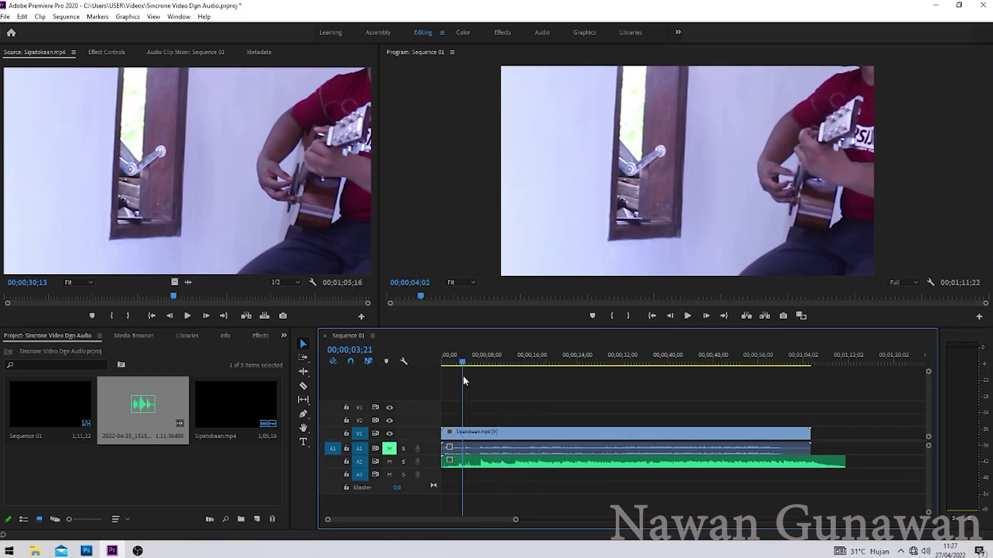
left_click(687, 316)
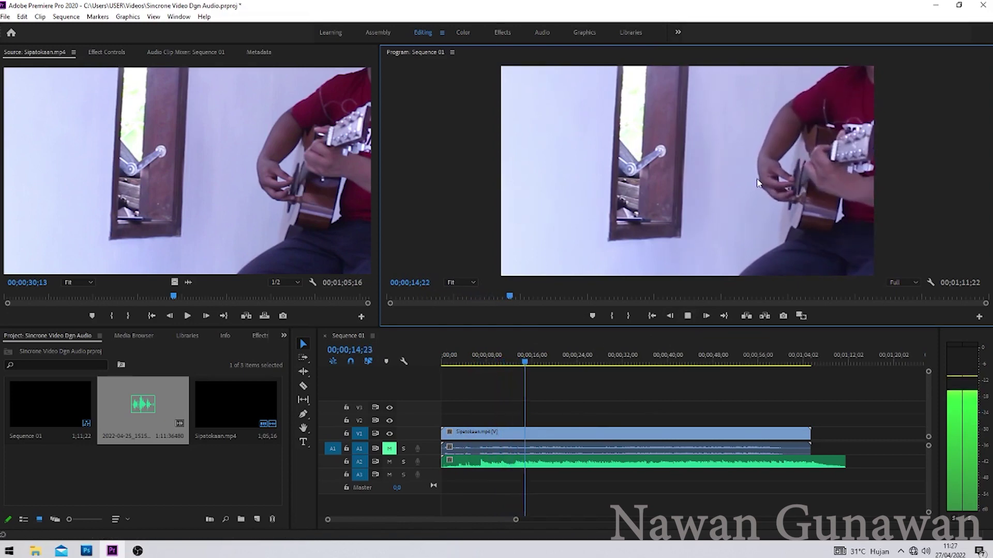
left_click(687, 316)
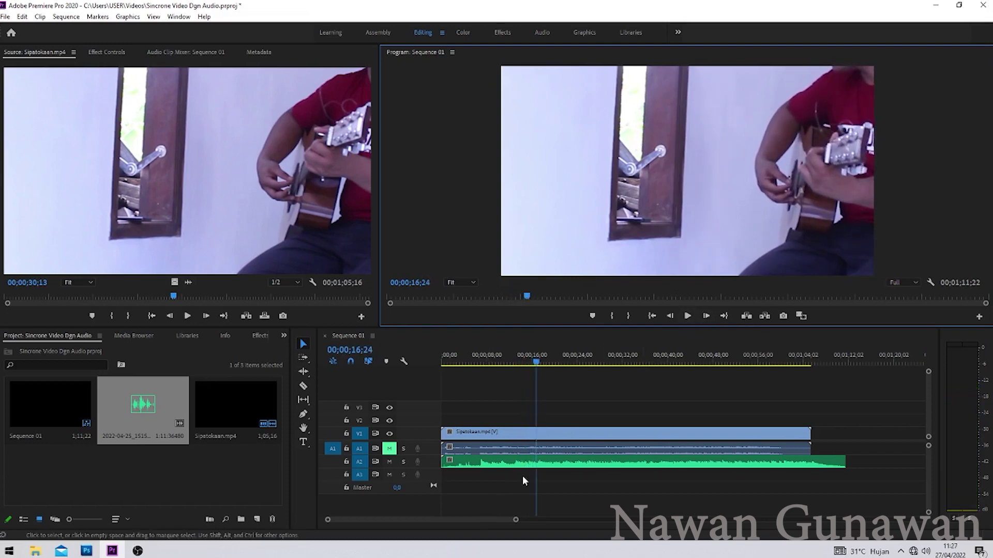
left_click(389, 449)
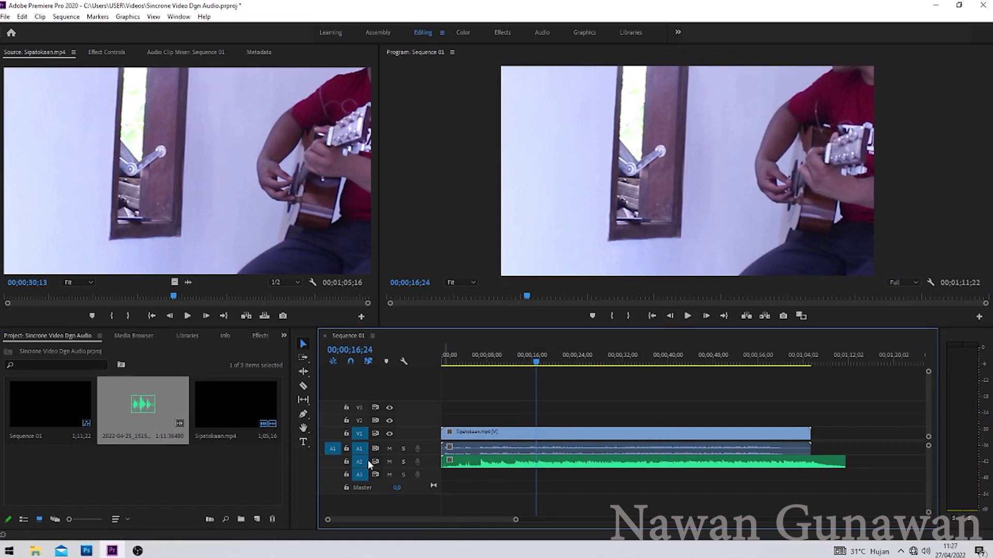
left_click(691, 316)
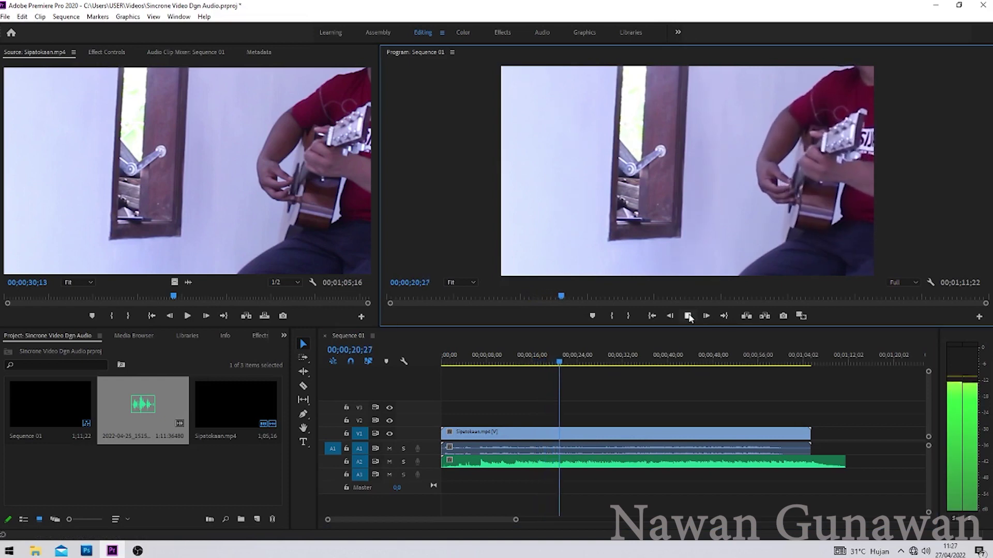
left_click(688, 316)
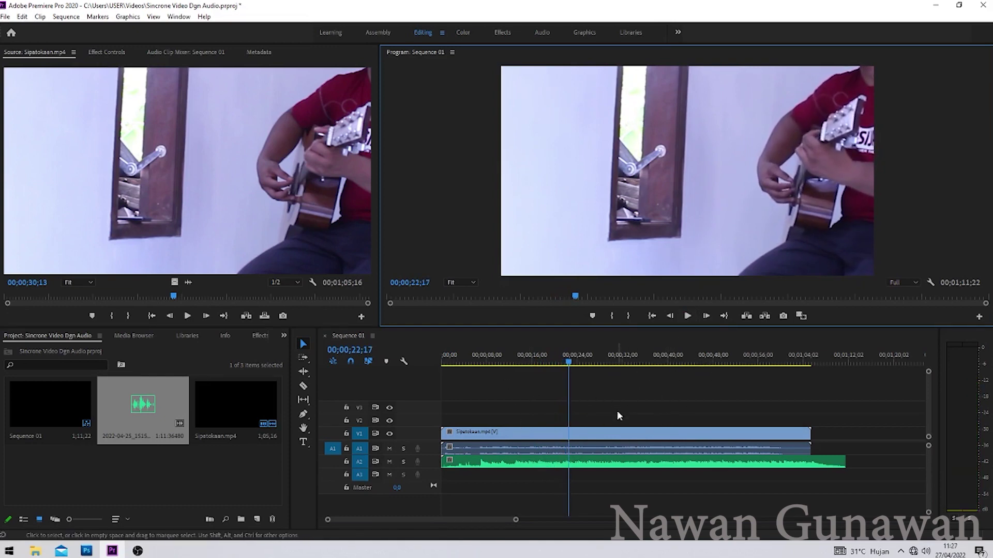
left_click(609, 357)
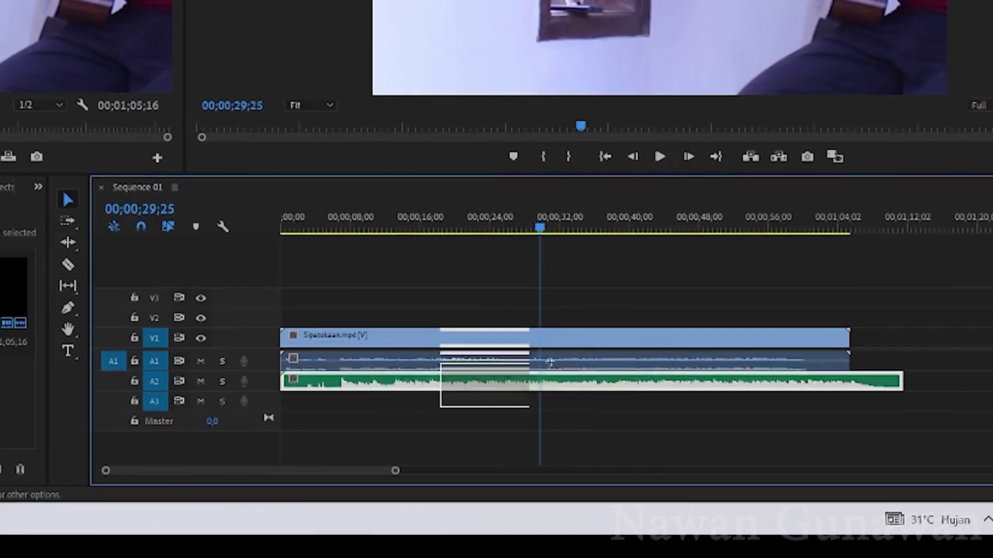
Step: Select the V1, A1 and A2 clips and synchronize them using Audio
left_click_drag(549, 362, 634, 324)
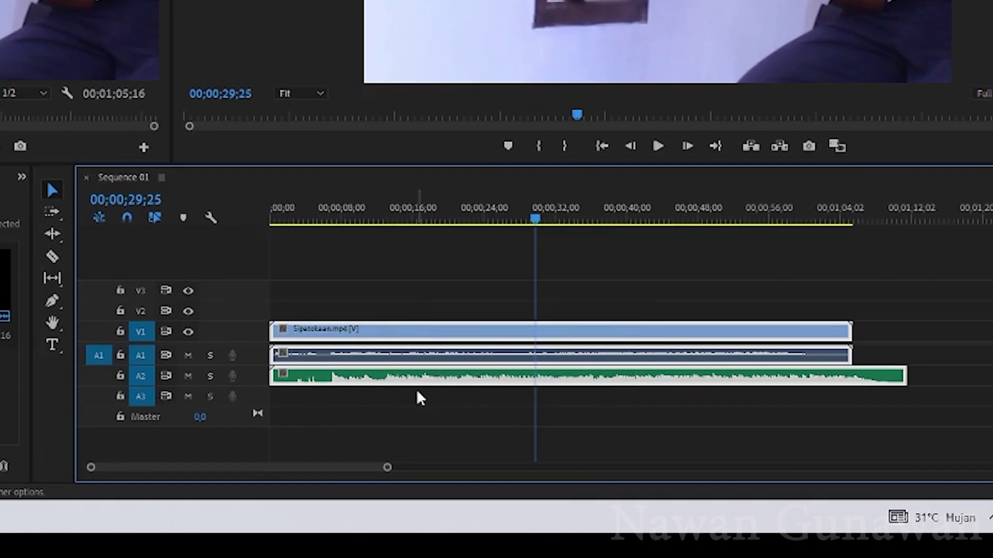
left_click_drag(427, 416, 657, 334)
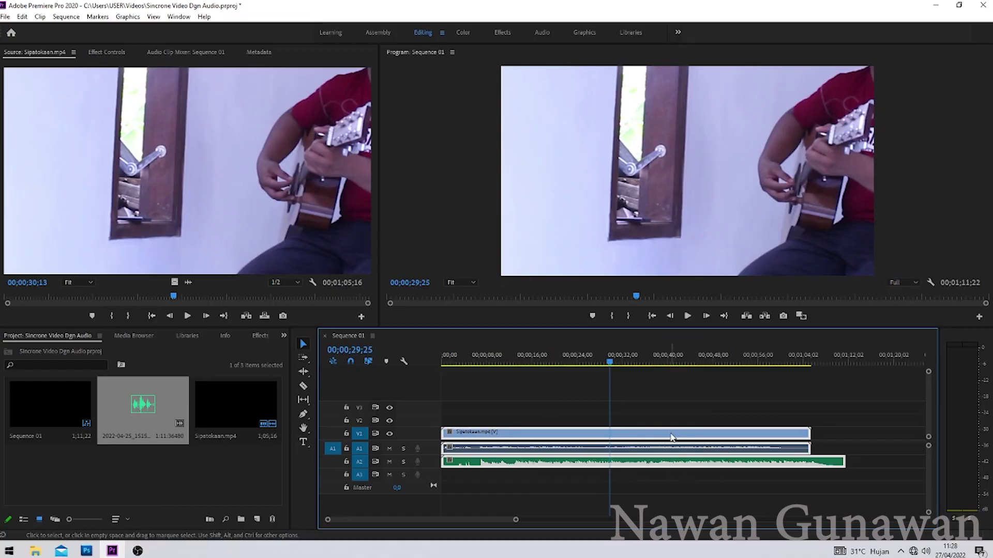
right_click(671, 437)
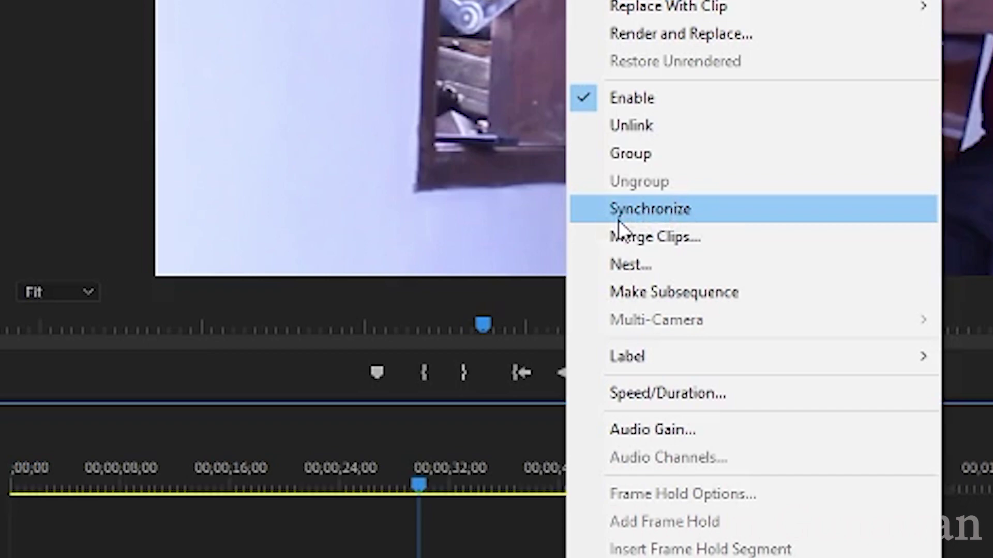
left_click(642, 210)
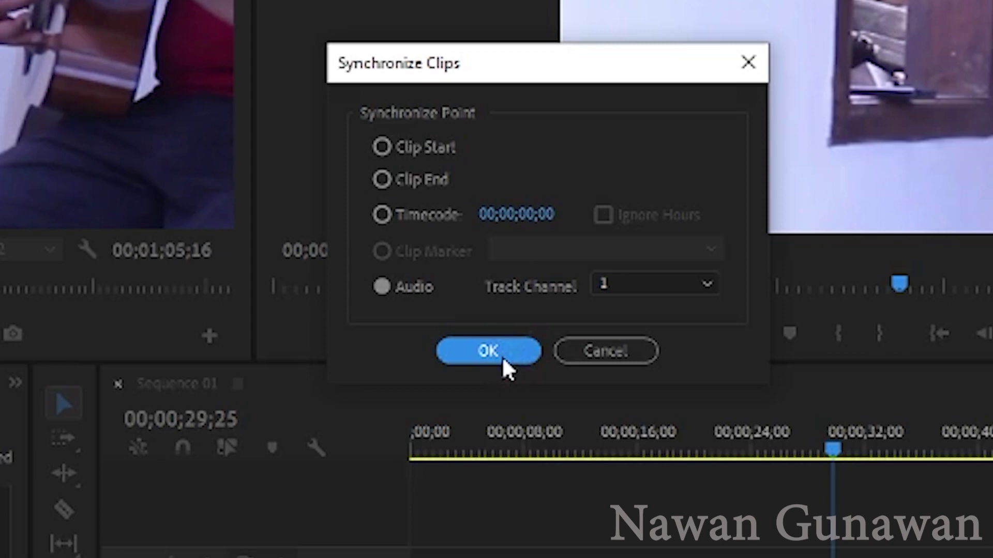
left_click(512, 357)
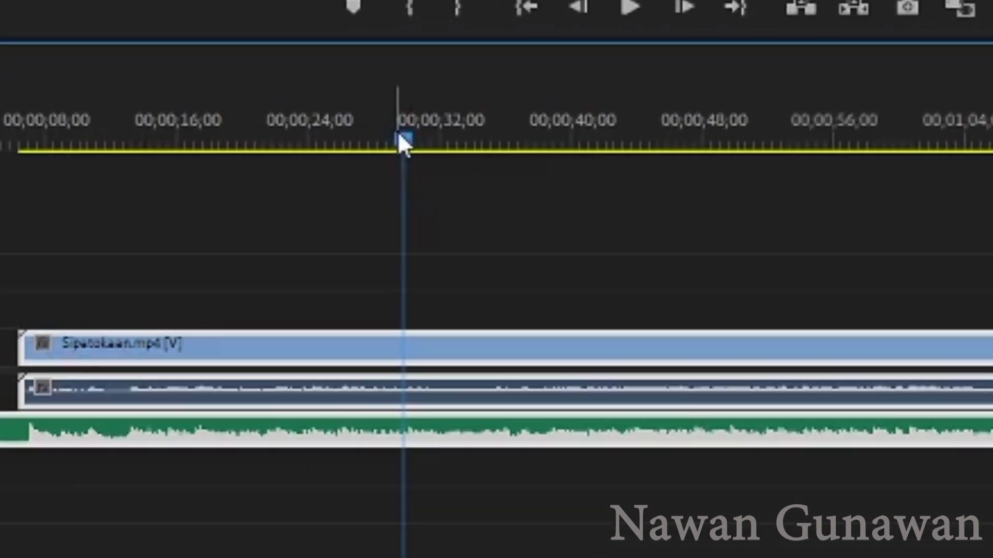
Step: Play the synced sequence, mute track A1, then replay from 09;17 to check the sync
mouse_move(432, 168)
left_mouse_down()
mouse_move(459, 366)
mouse_move(468, 363)
left_mouse_up()
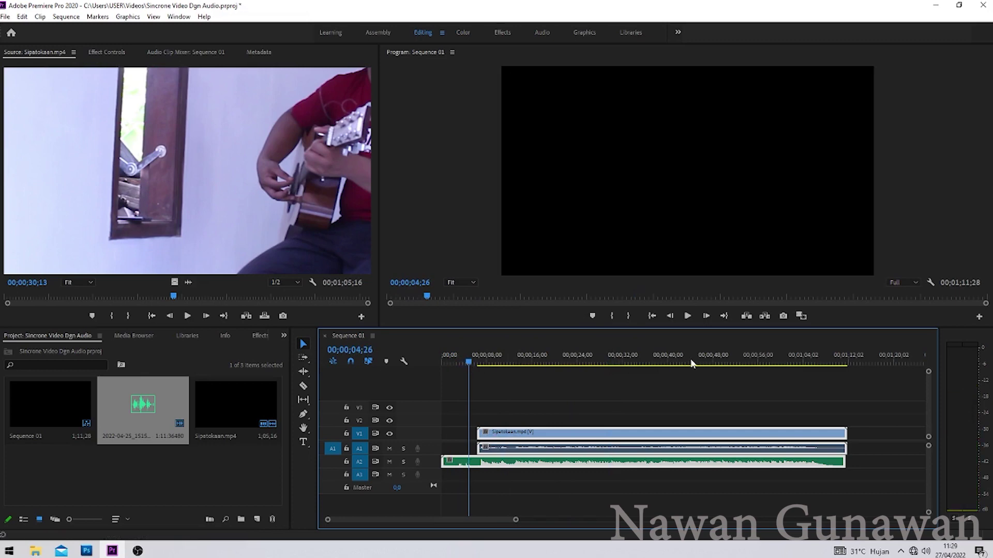
left_click(688, 316)
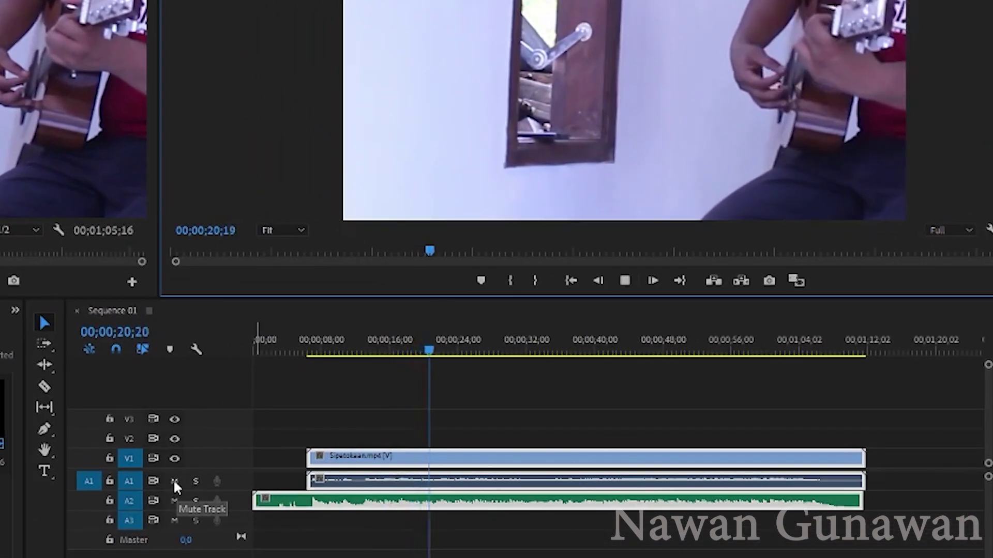
left_click(175, 481)
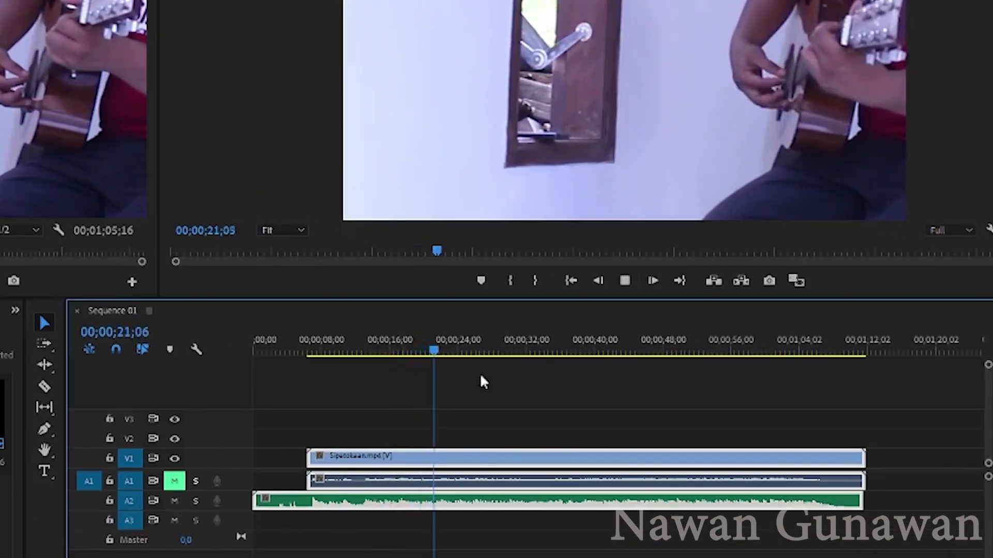
left_click(625, 283)
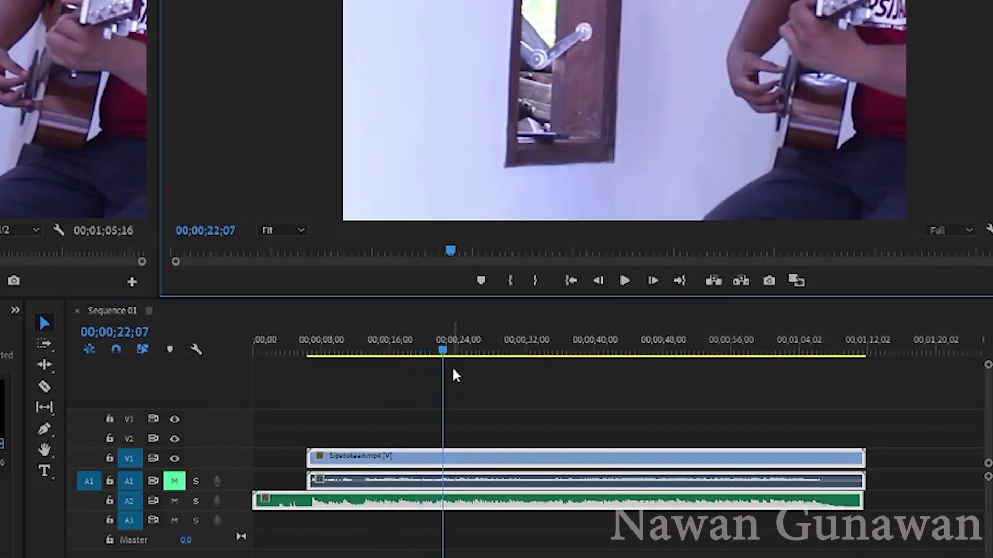
left_click_drag(443, 349, 335, 360)
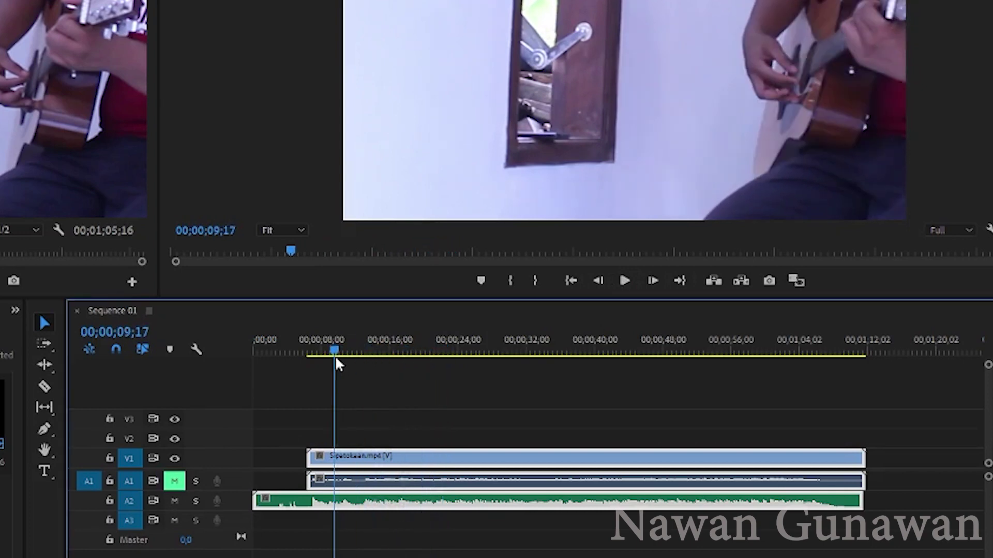
left_click(624, 281)
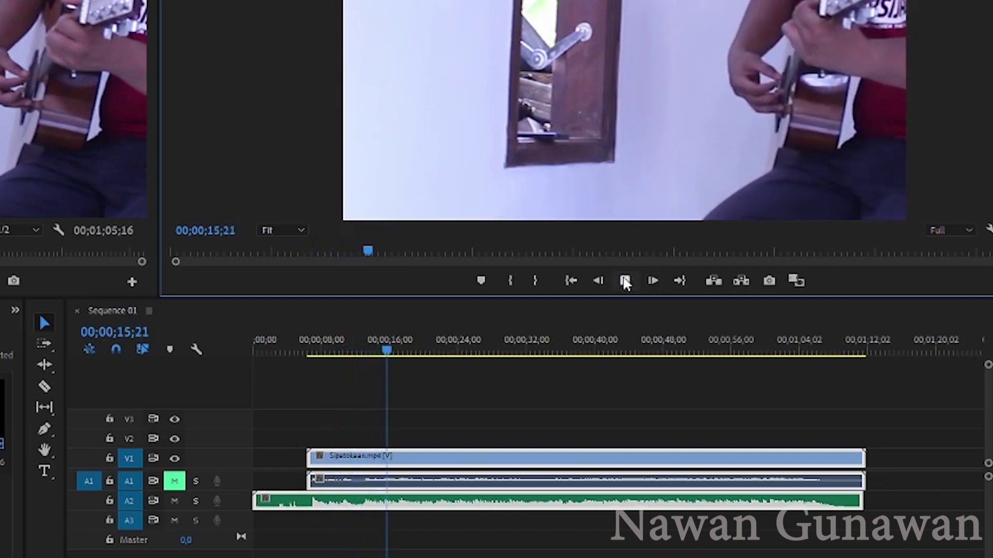
left_click(624, 281)
left_click_drag(405, 351, 657, 364)
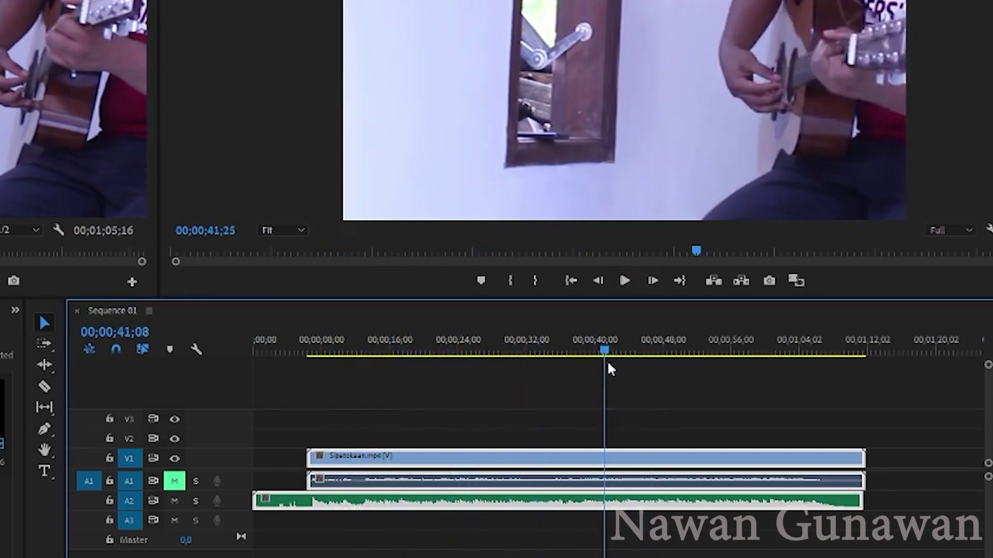
left_click_drag(656, 360, 642, 362)
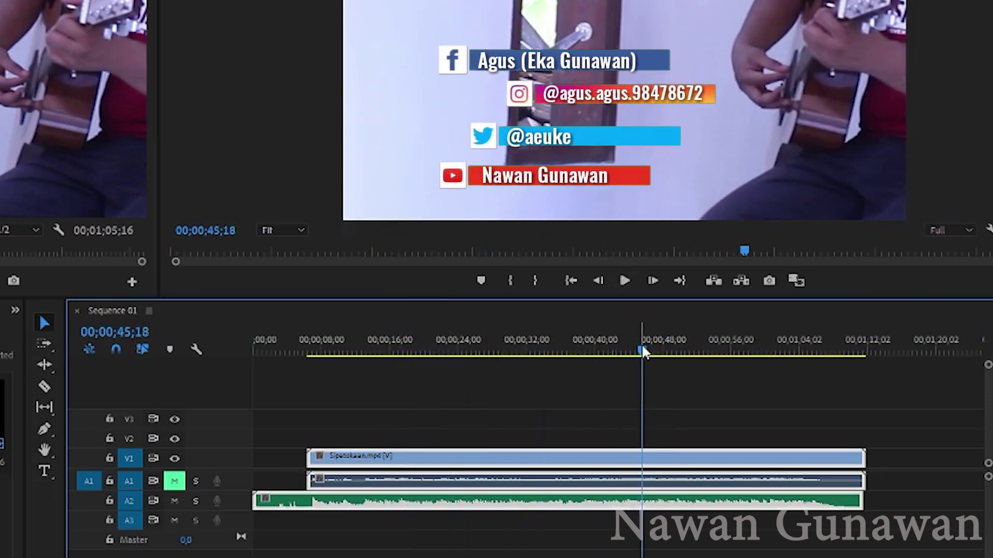
left_click_drag(643, 351, 622, 352)
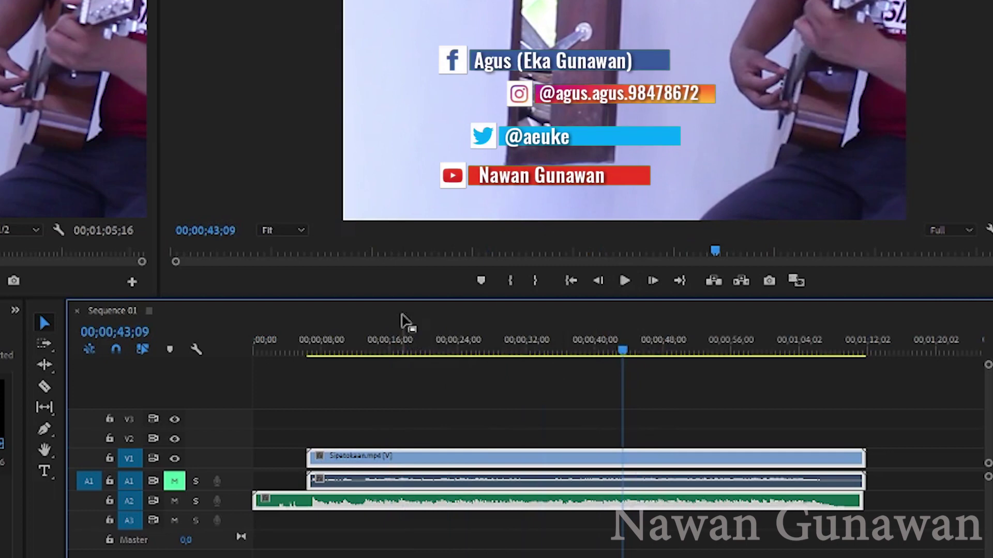
left_click_drag(621, 351, 571, 351)
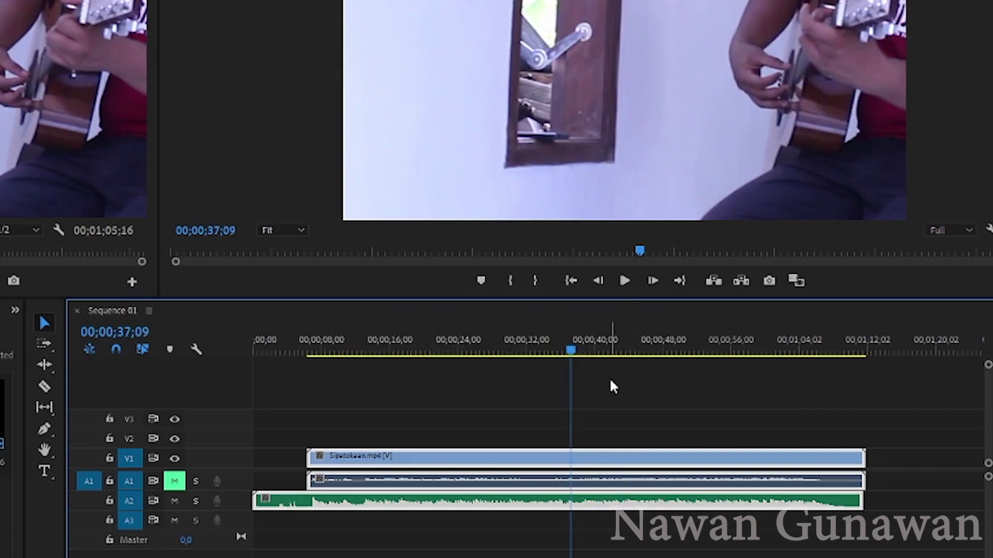
left_click_drag(575, 347, 504, 351)
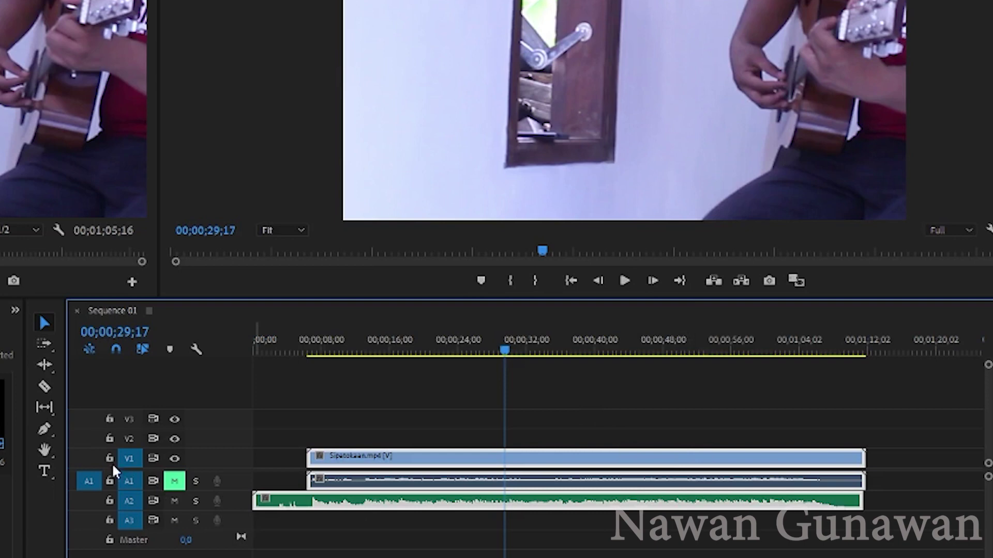
left_click(599, 350)
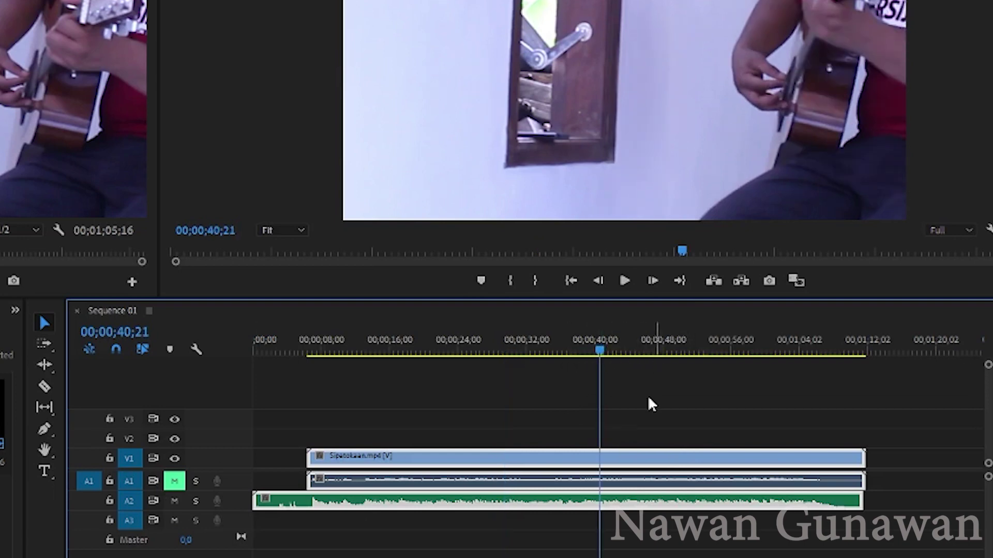
left_click(625, 281)
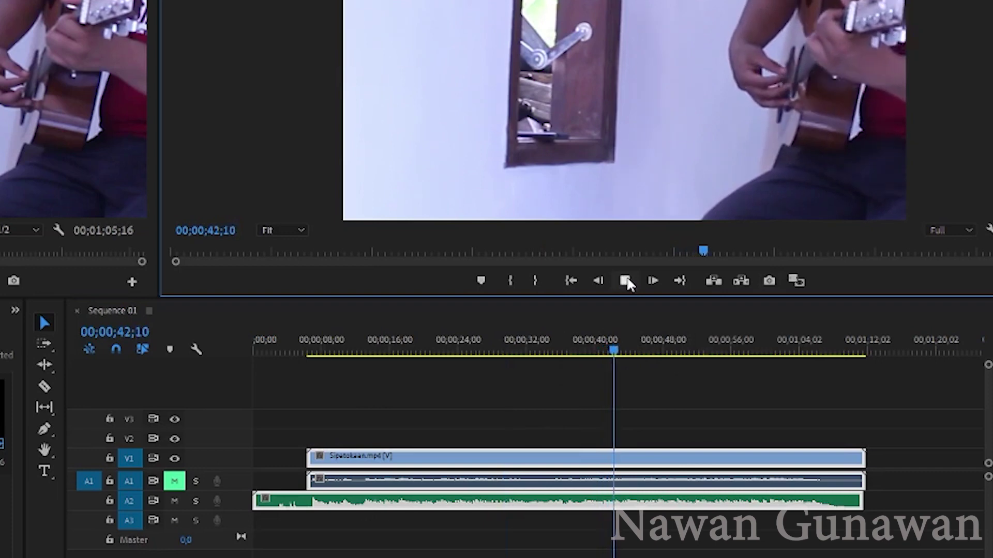